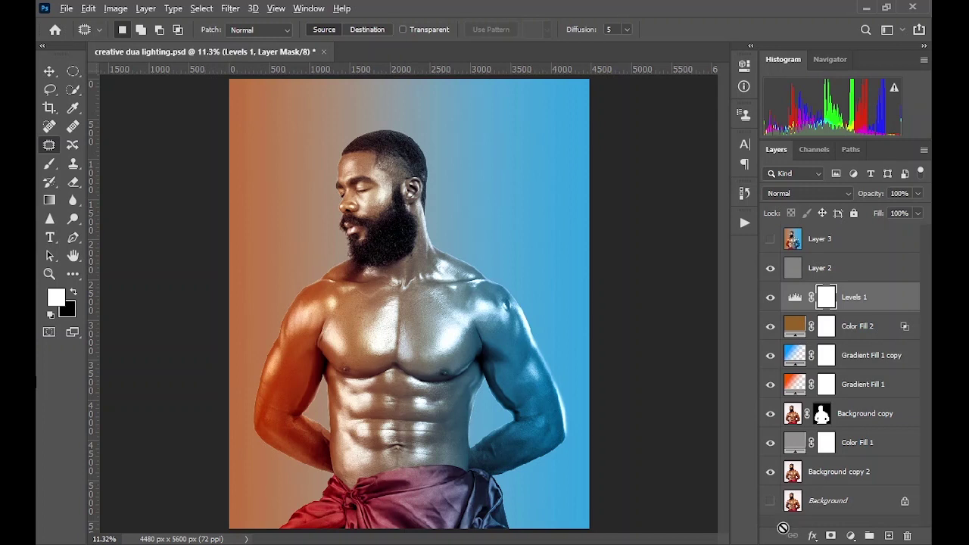
Toggle the Background layer's visibility to compare the original photo with the edited composite
left_click(770, 502, "alt")
left_click(770, 501, "alt")
left_click(770, 502)
Group all edit layers above Background into Group 1 and delete the group
left_click(788, 240)
left_click(871, 485, "shift")
left_click_drag(871, 485, 869, 535)
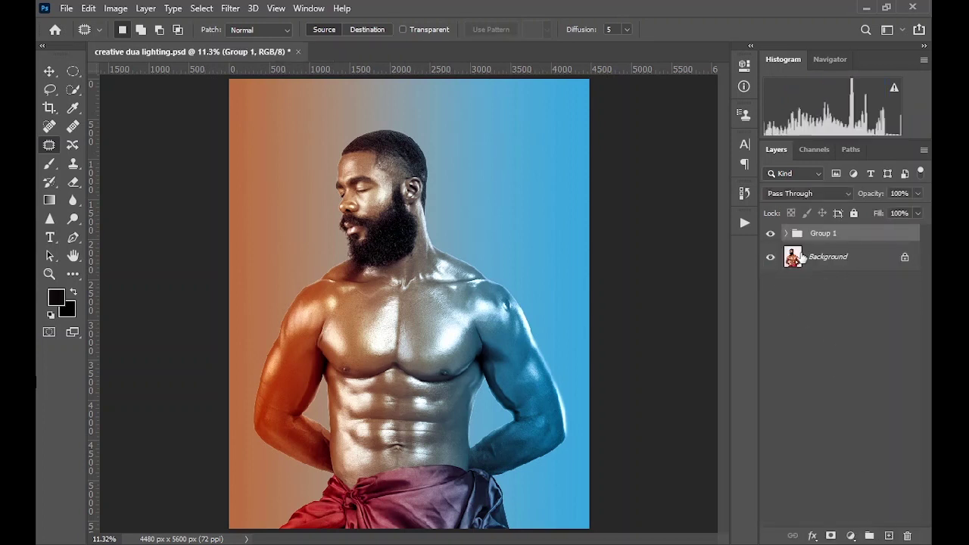
left_click_drag(838, 238, 908, 536)
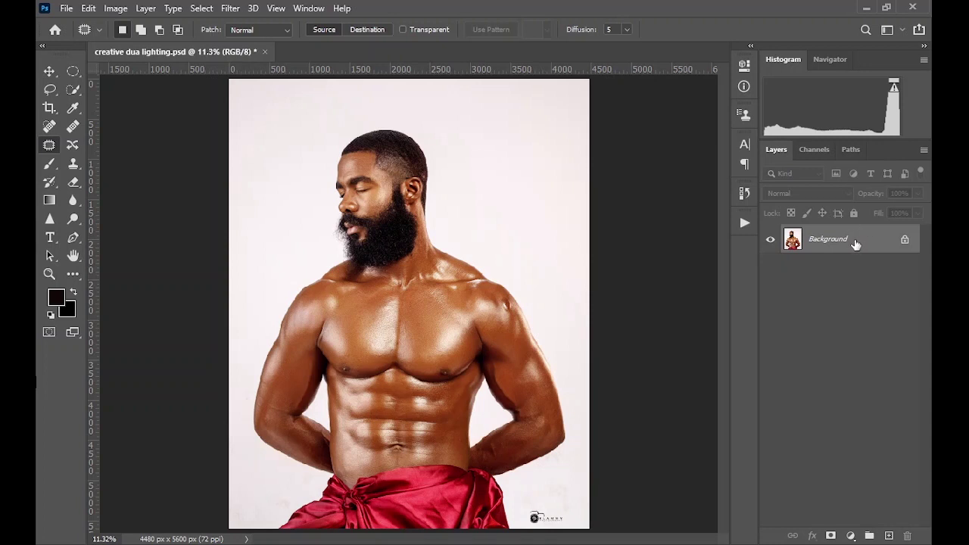
Duplicate the Background layer and rename the copy 'subject'
left_click_drag(854, 240, 889, 535)
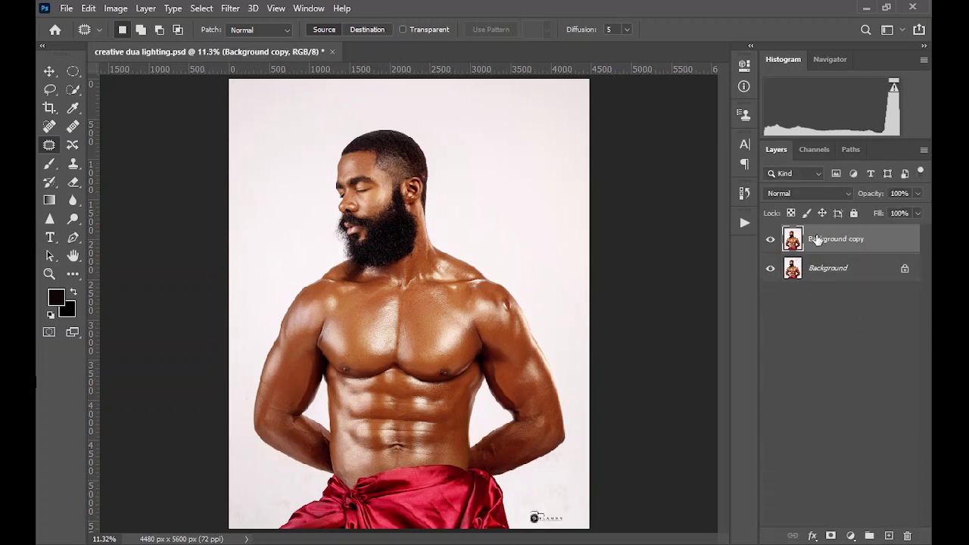
double_click(818, 239)
type("subject")
key("Return")
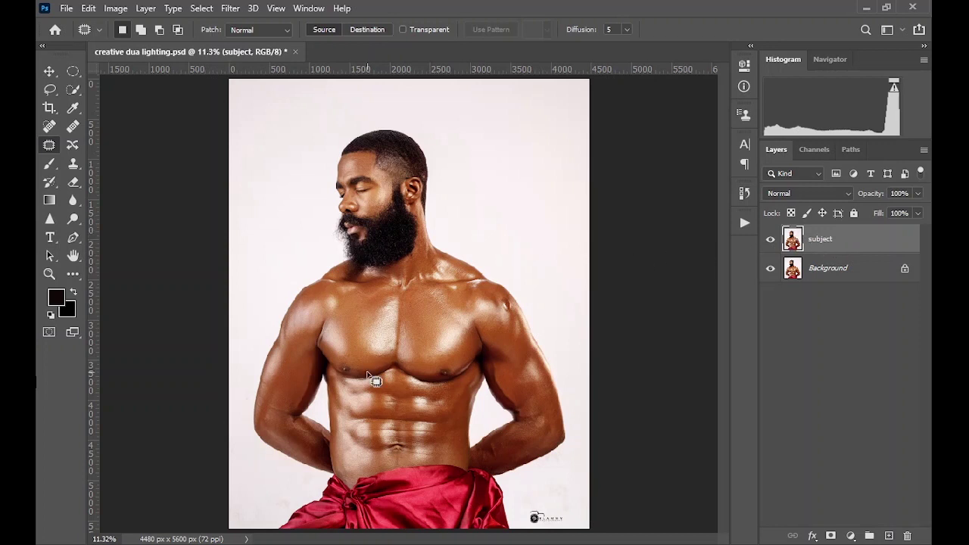
Select the man with Select Subject and add a layer mask to the subject layer
left_click(77, 92)
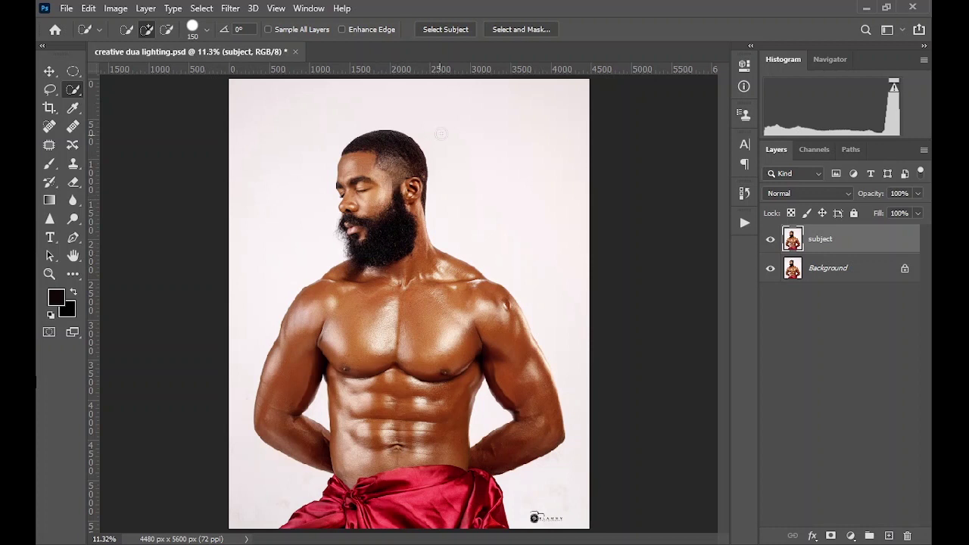
left_click(440, 32)
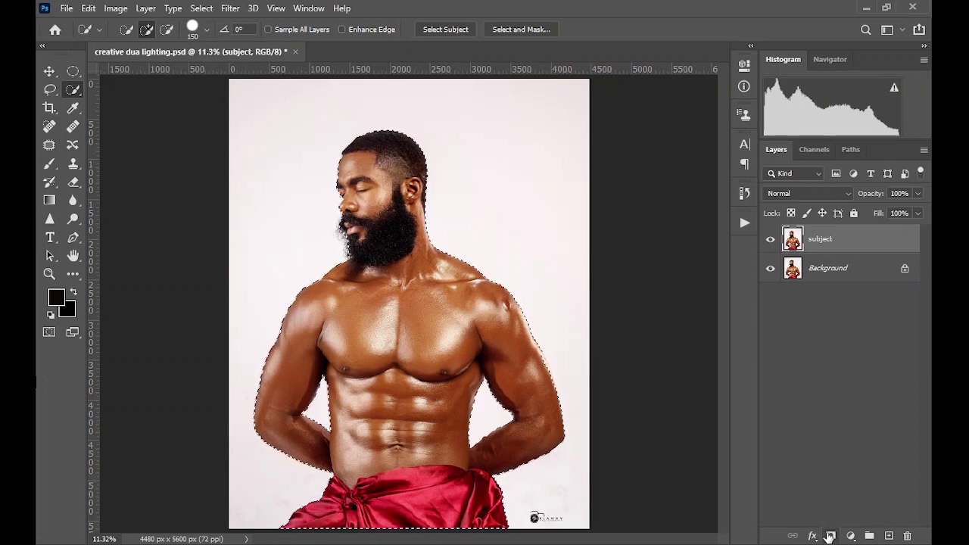
left_click(829, 536)
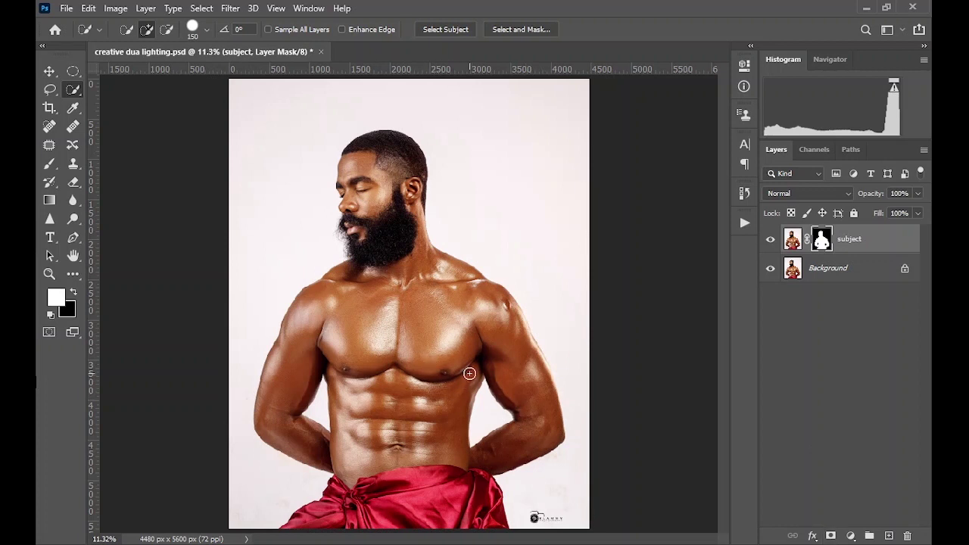
Add a mid-grey Solid Color fill (949494) directly above the Background layer
left_click(835, 275)
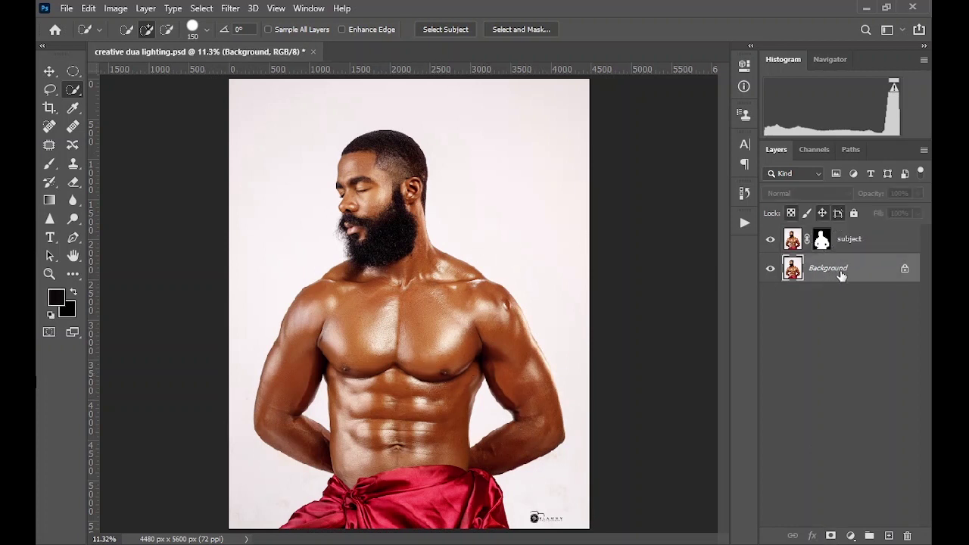
left_click(853, 535)
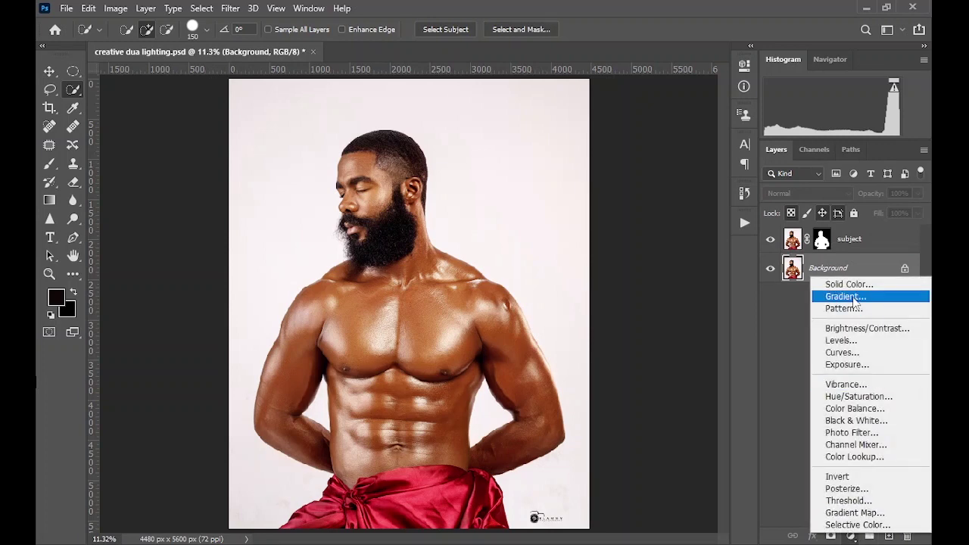
left_click(840, 281)
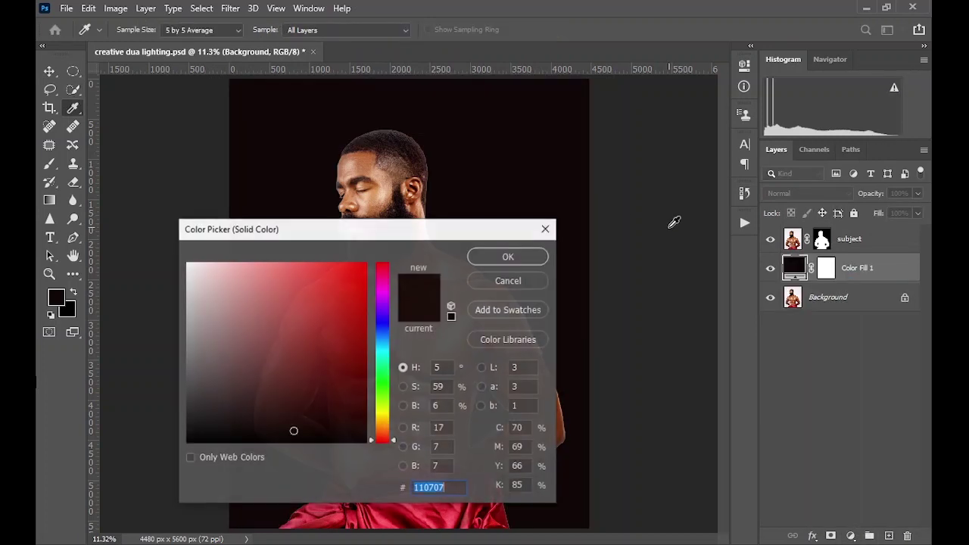
left_click(184, 339)
mouse_move(175, 339)
left_mouse_down()
mouse_move(165, 348)
mouse_move(152, 335)
left_mouse_up()
left_click(524, 259)
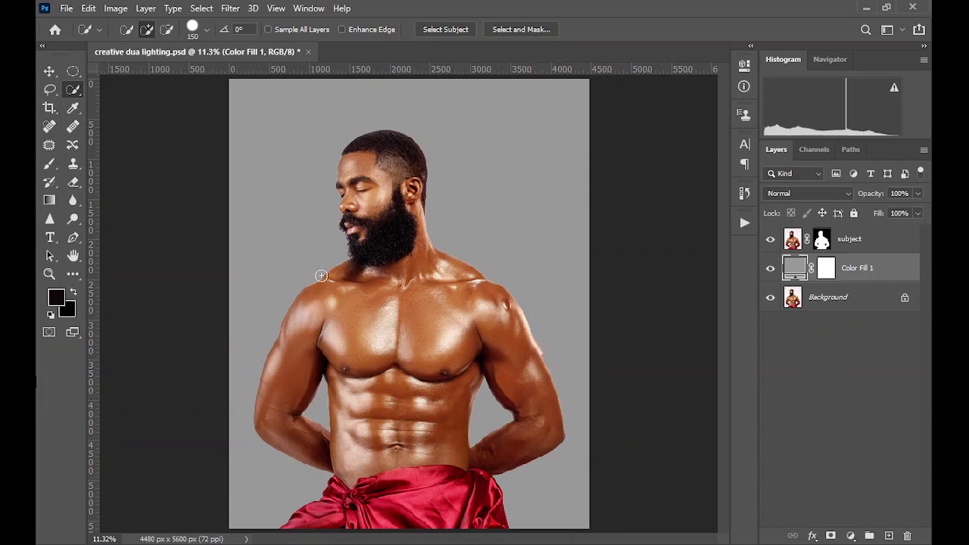
left_click(47, 166)
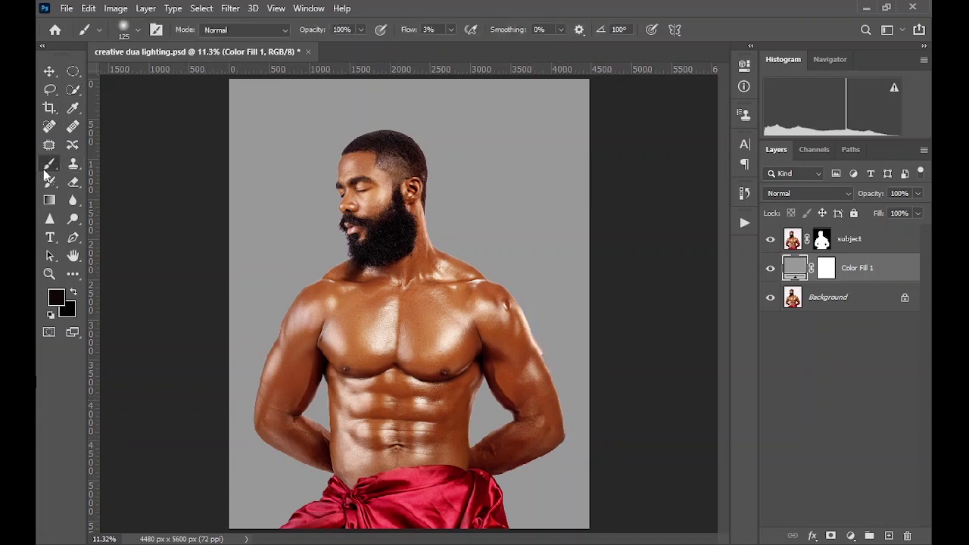
Paint white at brush size 200 on the subject mask along the right arm
left_click(51, 313)
left_click(822, 241)
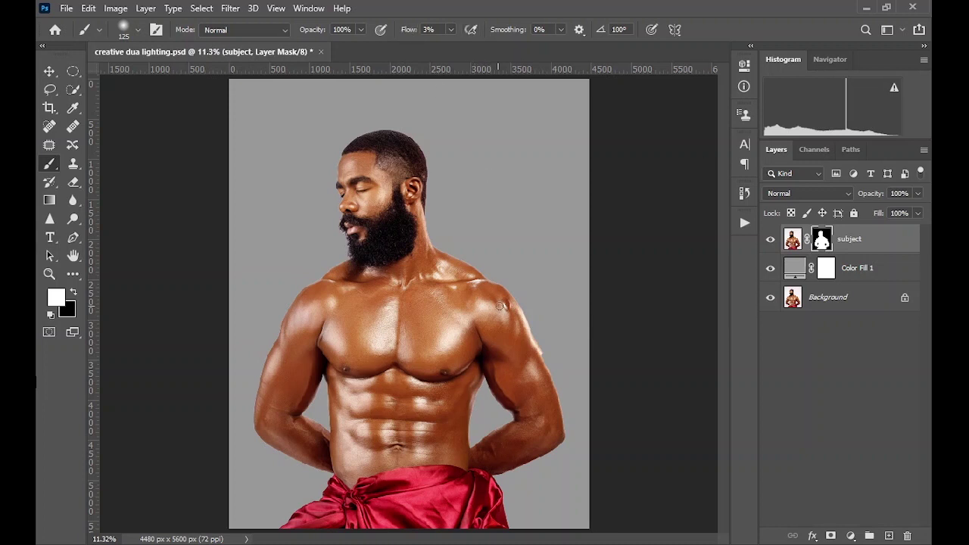
key("bracketright")
key("bracketright")
key("bracketright")
key("bracketright")
key("bracketright")
mouse_move(533, 352)
left_mouse_down()
mouse_move(556, 434)
mouse_move(536, 361)
mouse_move(546, 424)
mouse_move(506, 317)
left_mouse_up()
Zoom in to inspect the beard and lip edges, then fit the image on screen
left_click(50, 274)
left_click_drag(326, 229, 382, 295)
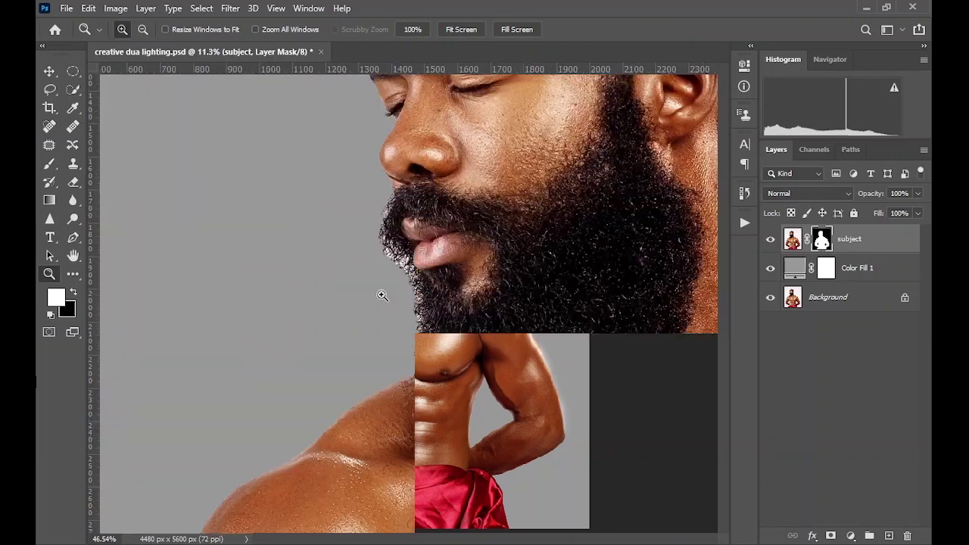
left_click(410, 288)
left_click(391, 213)
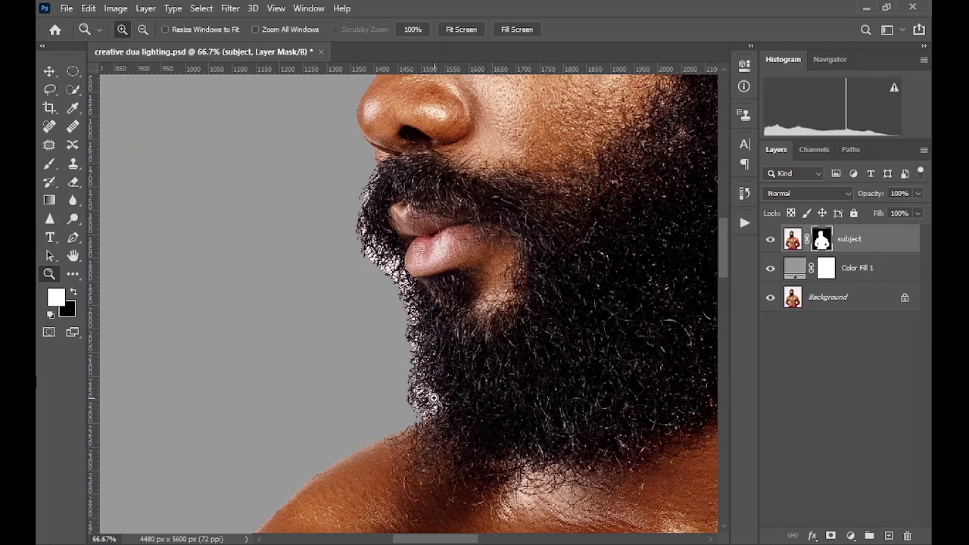
left_click(276, 8)
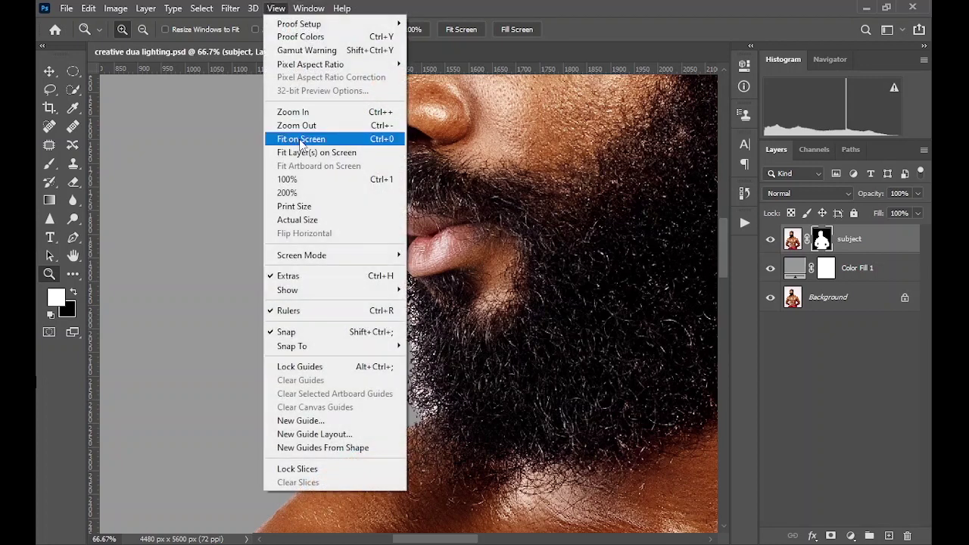
left_click(301, 140)
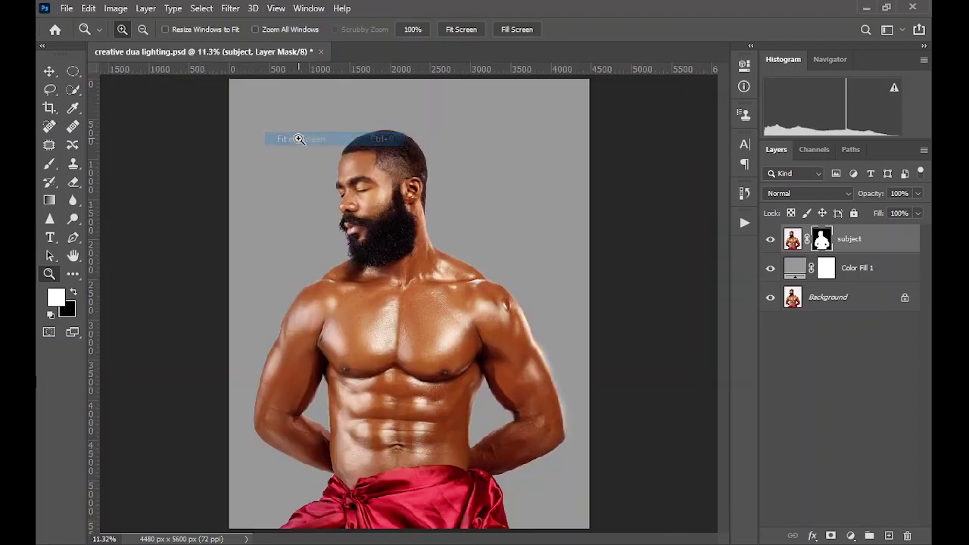
Add a Gradient Fill layer with a 180° angle
left_click(850, 535)
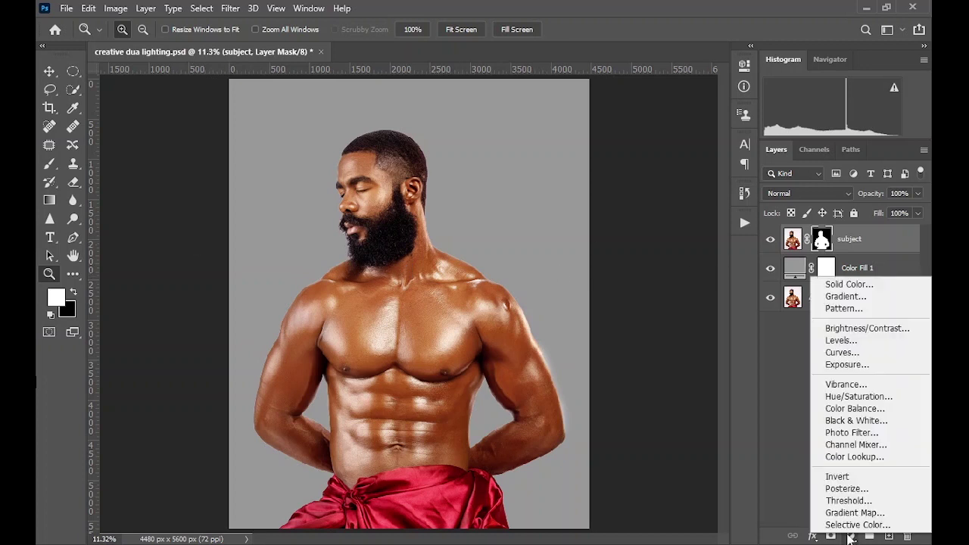
left_click(841, 297)
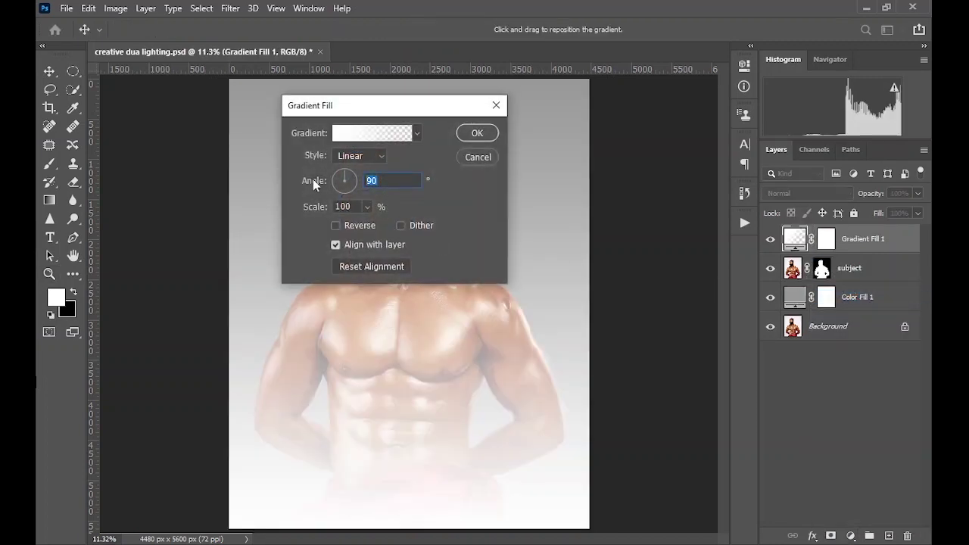
type("180")
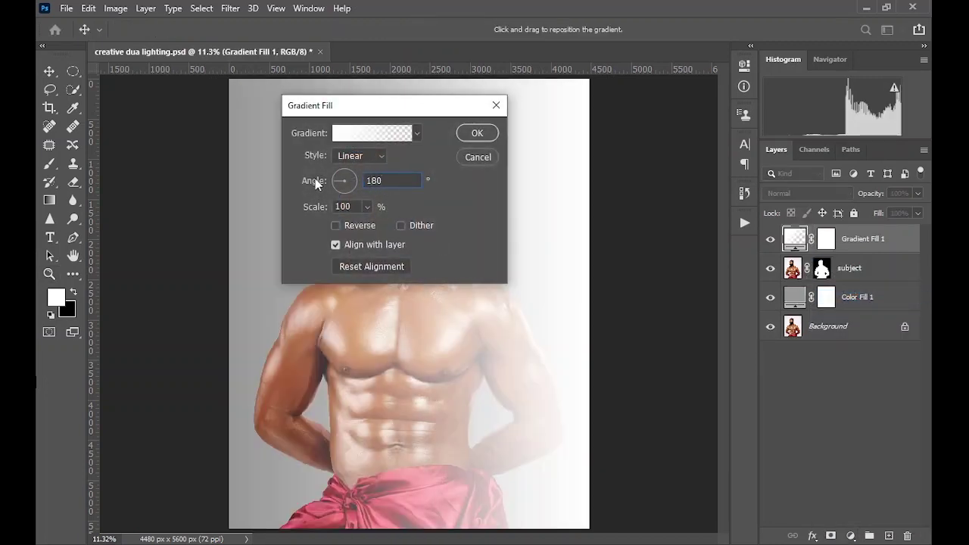
Make the gradient's left stop blue, apply it, and set the layer to Color blend mode
left_click(335, 134)
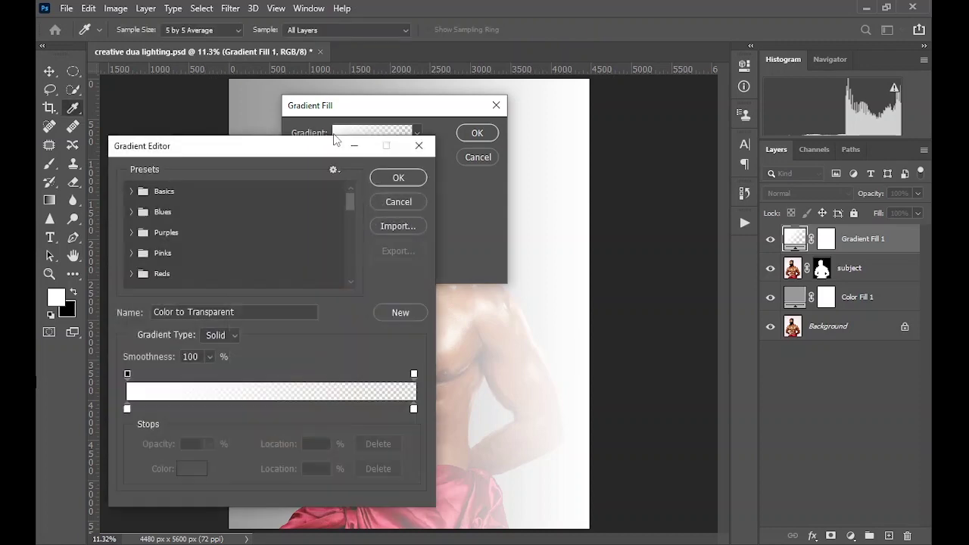
double_click(126, 410)
left_click(365, 306)
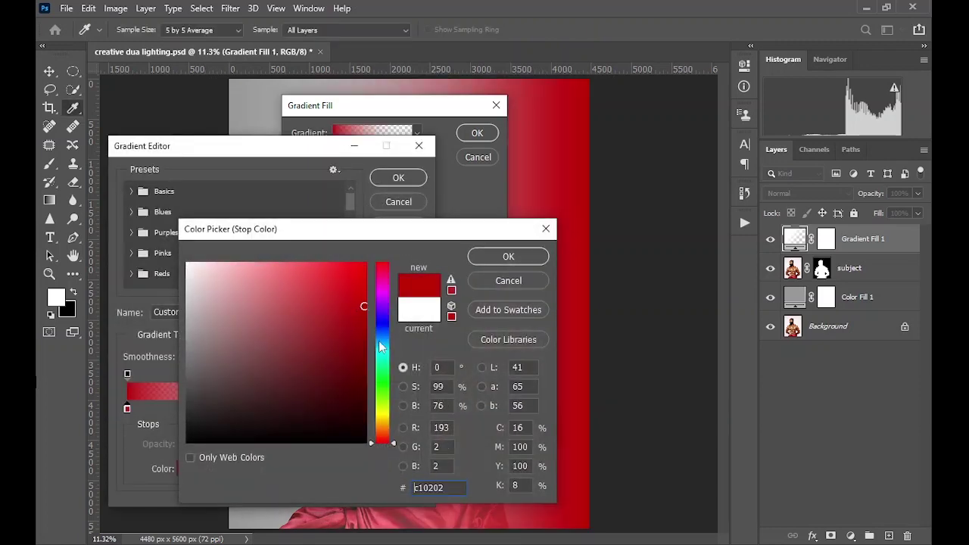
left_click_drag(381, 347, 371, 338)
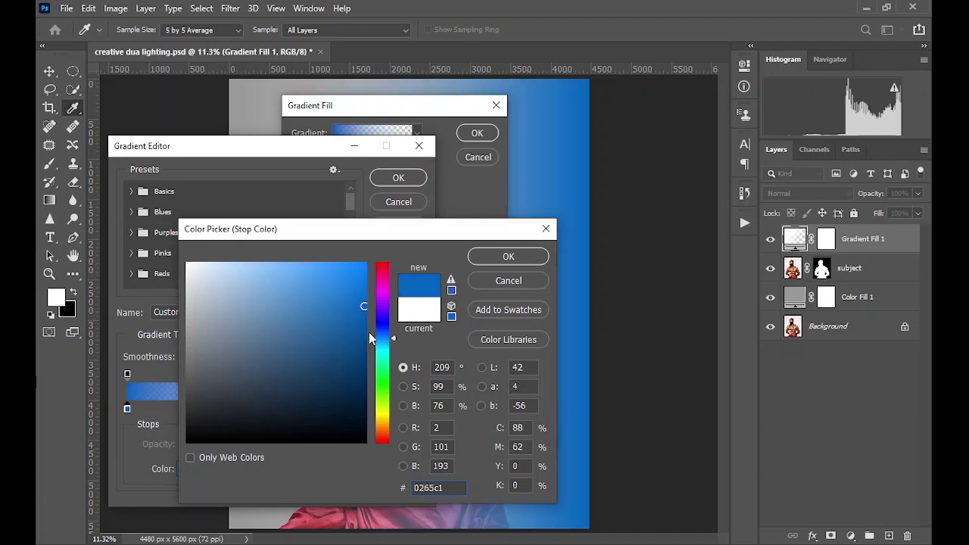
left_click(371, 337)
left_click(510, 256)
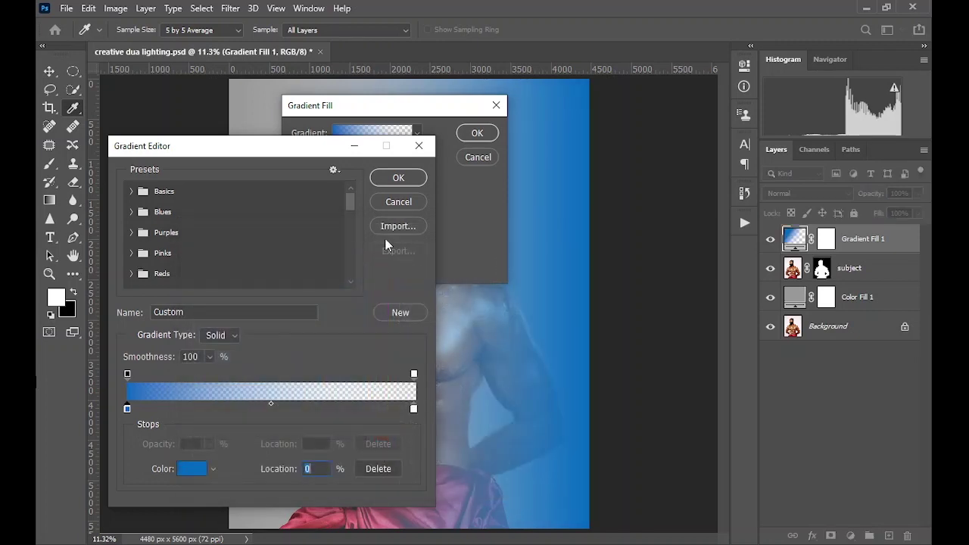
left_click(391, 180)
left_click(477, 134)
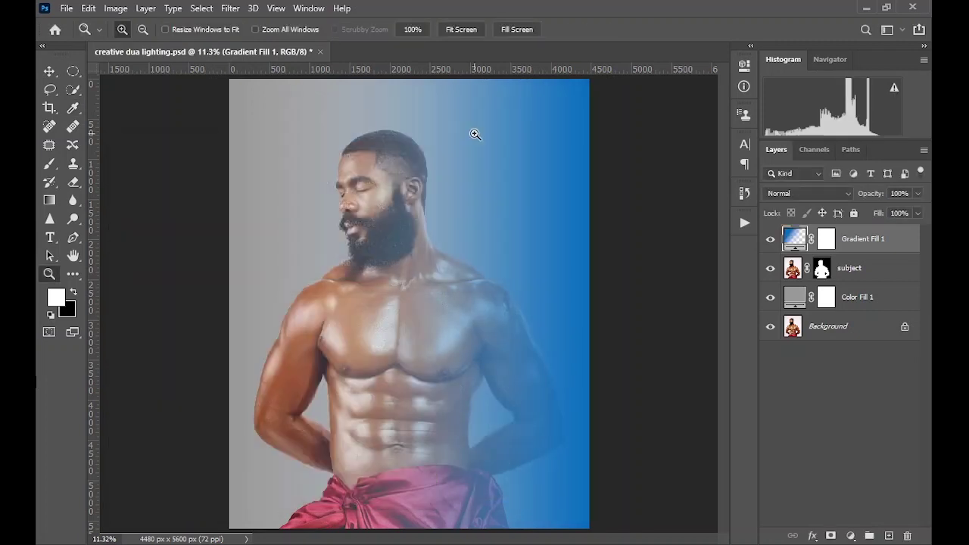
left_click(785, 193)
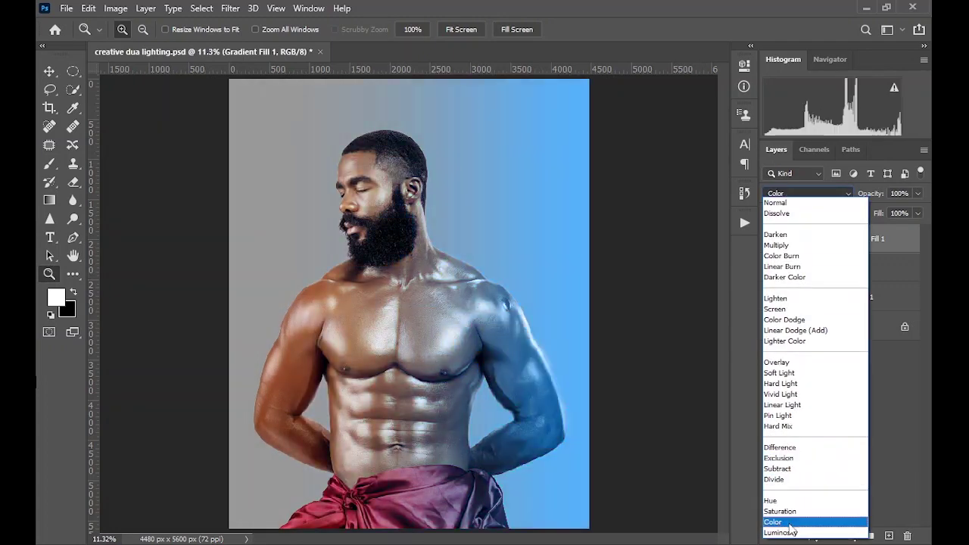
left_click(790, 524)
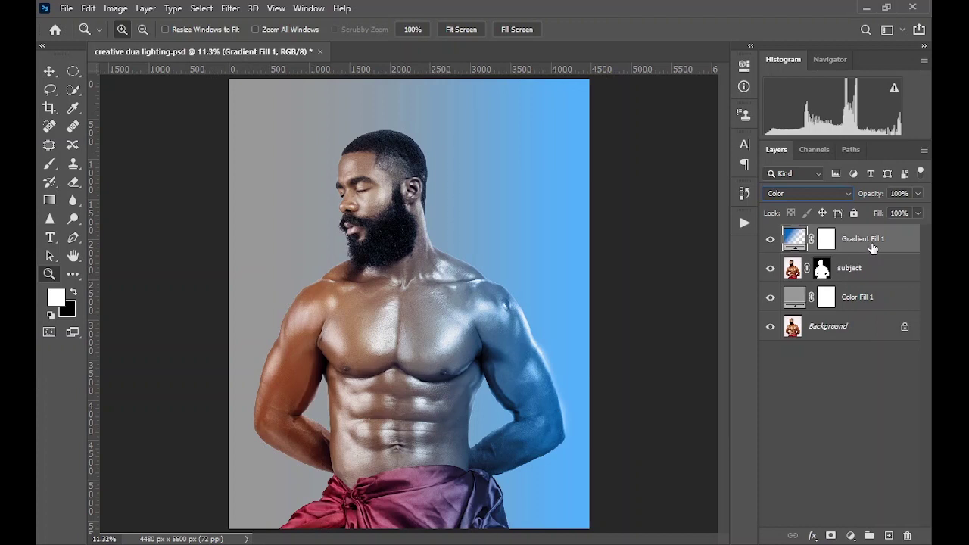
Rename Gradient Fill 1 to 'teal light'
double_click(863, 239)
type("teal light")
key("Return")
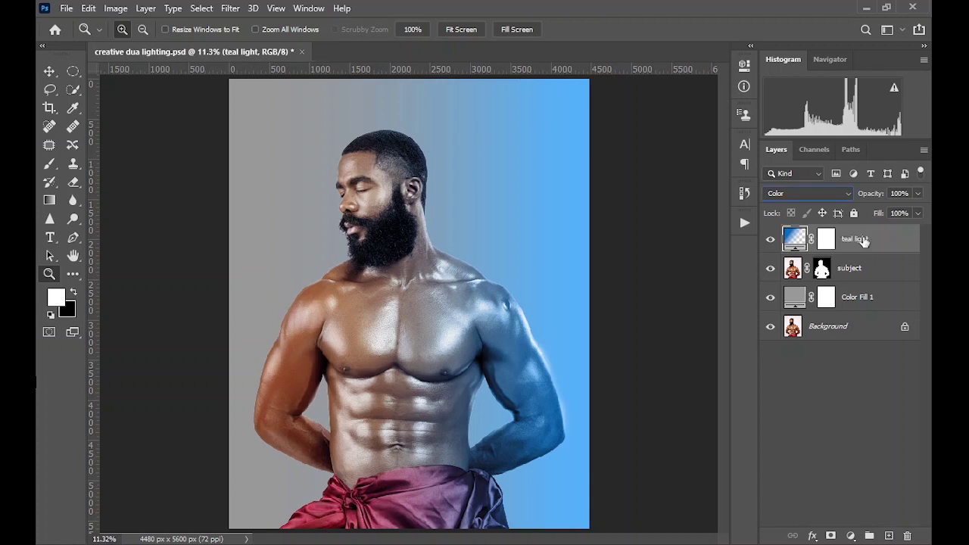
Duplicate the teal light layer and name the copy 'orange light'
left_click_drag(865, 239, 890, 534)
double_click(855, 239)
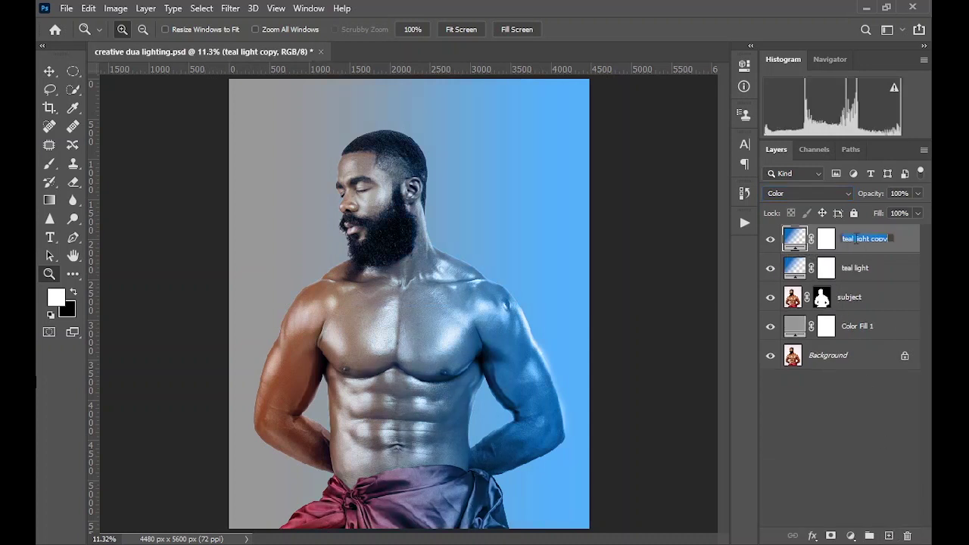
type("orange light")
key("Return")
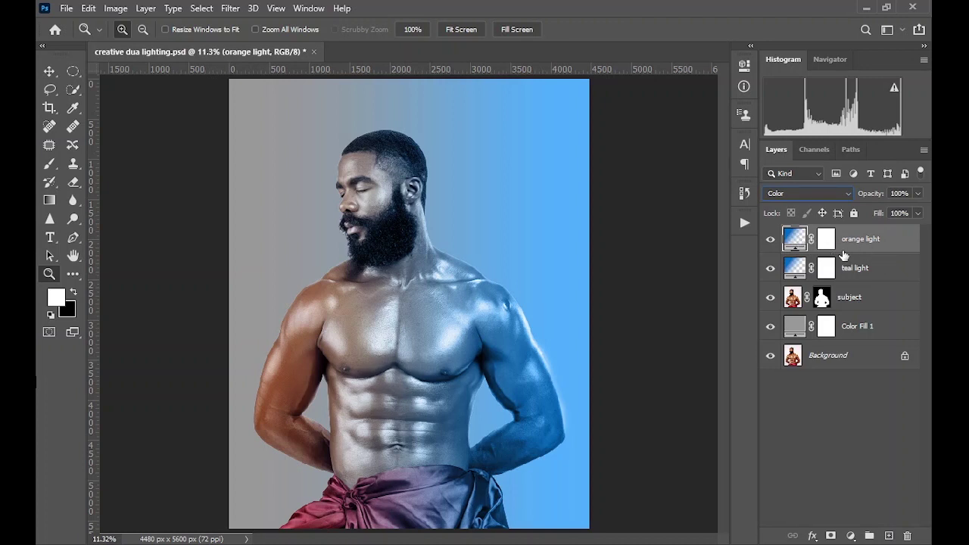
Reverse the orange light gradient and change its left stop to orange #c18402
double_click(792, 241)
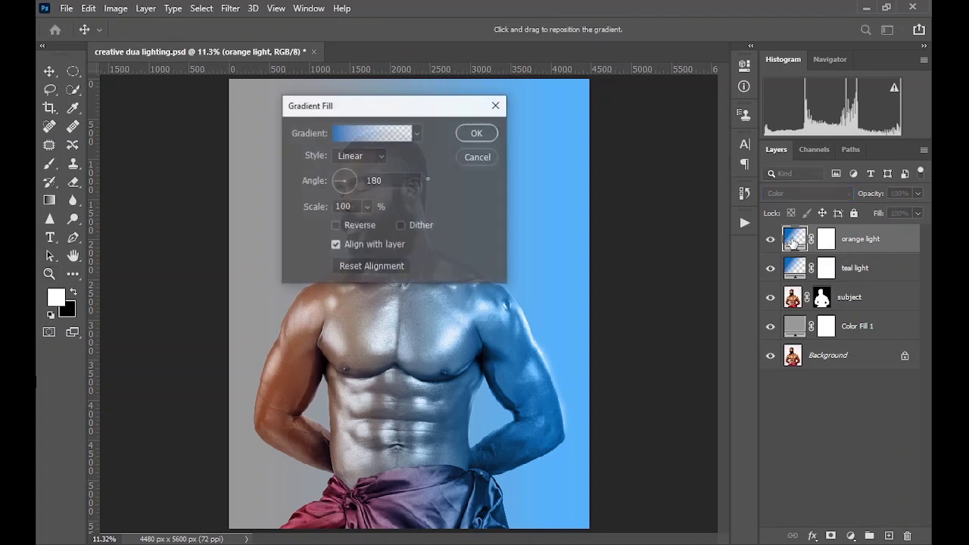
left_click_drag(376, 110, 573, 164)
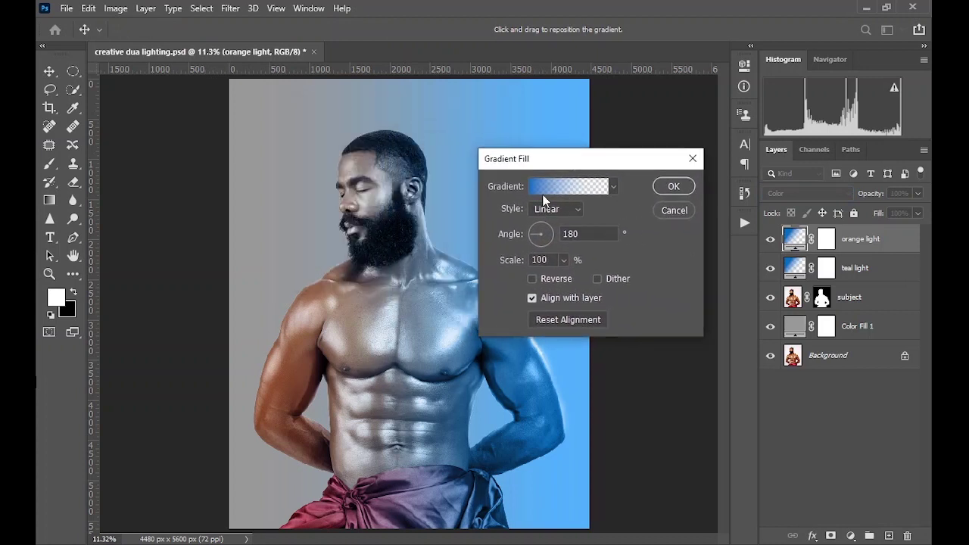
left_click(532, 280)
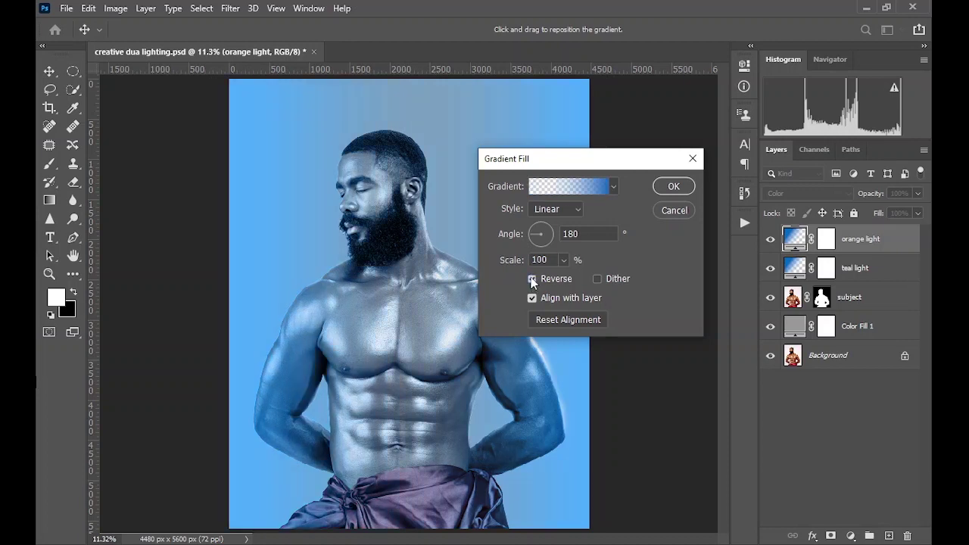
left_click(591, 188)
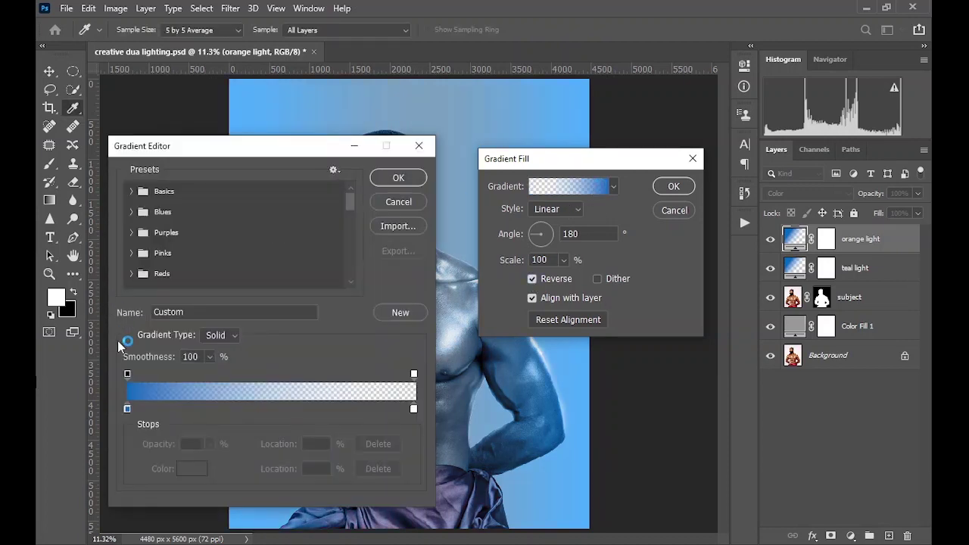
left_click(127, 410)
double_click(126, 411)
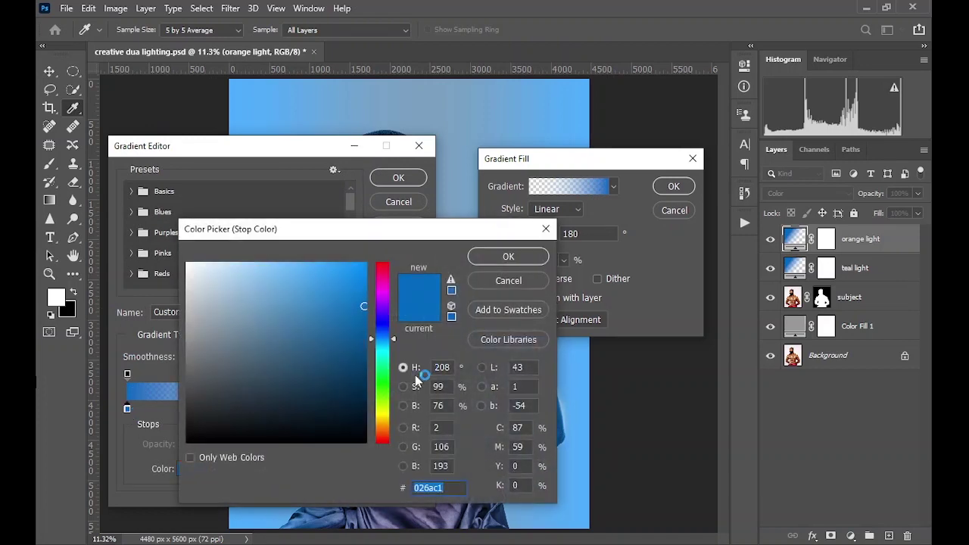
left_click_drag(374, 337, 367, 404)
left_click_drag(365, 427, 368, 422)
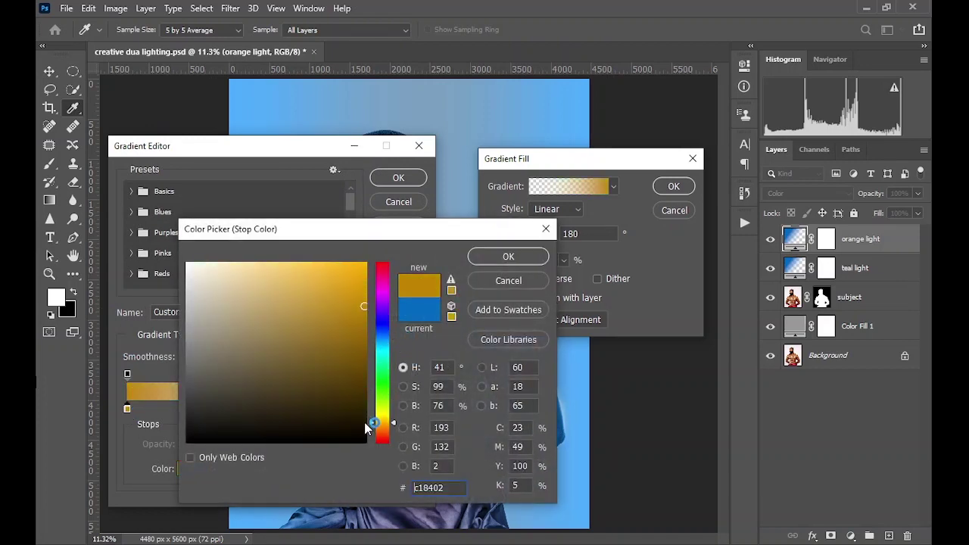
left_click(490, 258)
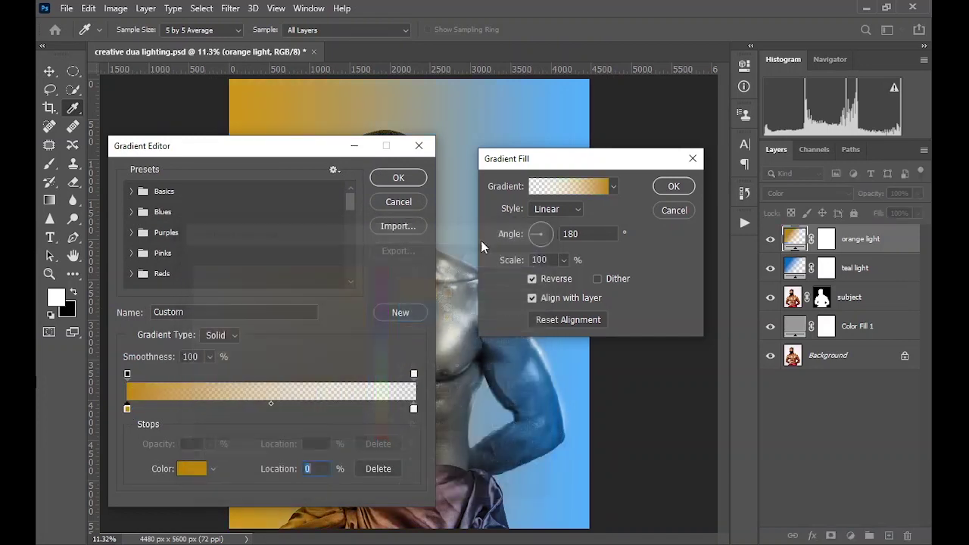
left_click(397, 177)
left_click(671, 187)
Set the orange light layer's blend mode to Soft Light
key("z")
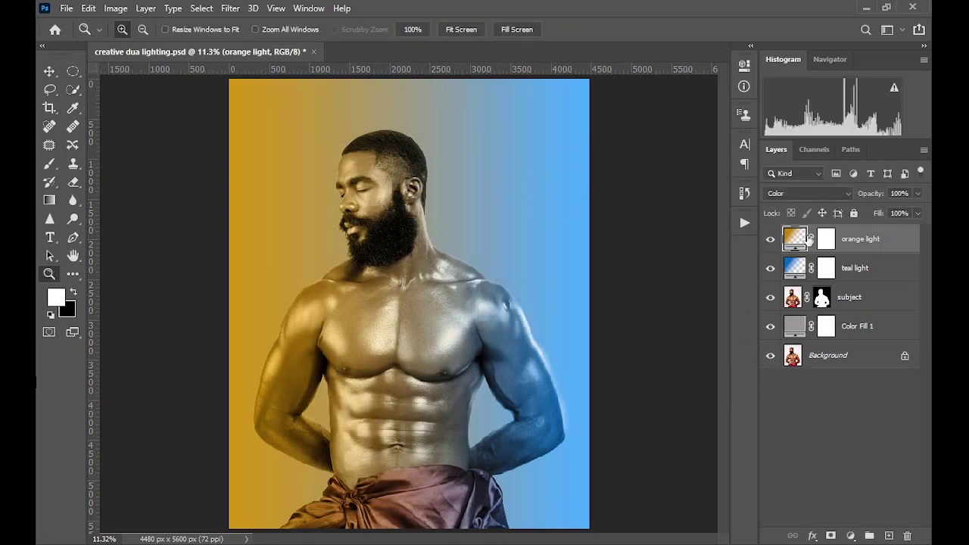
left_click(802, 195)
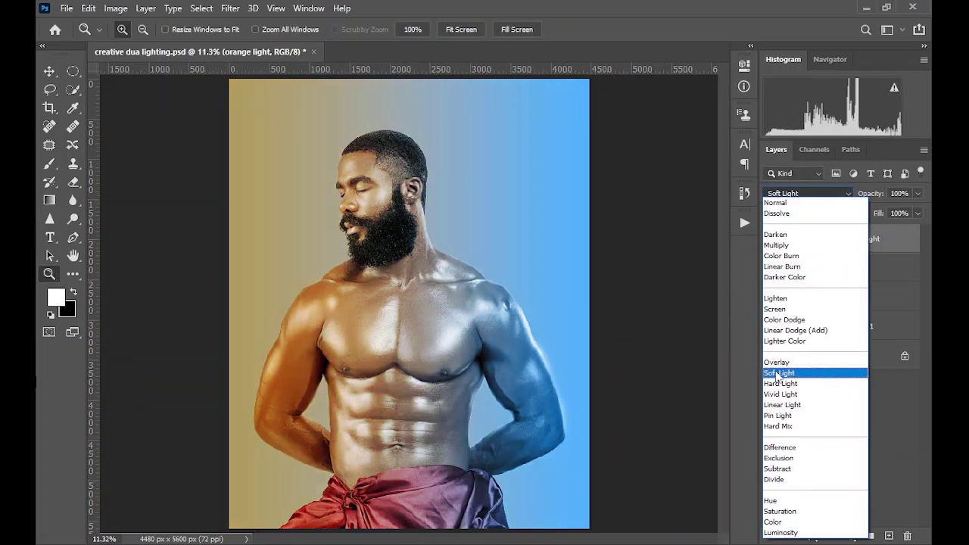
left_click(778, 374)
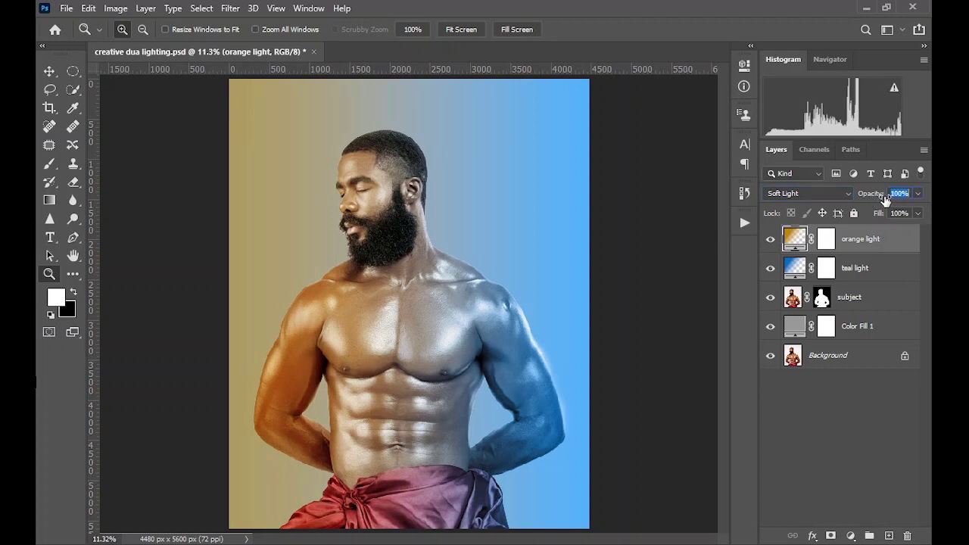
left_click(856, 274)
left_click(861, 250)
left_click(850, 536)
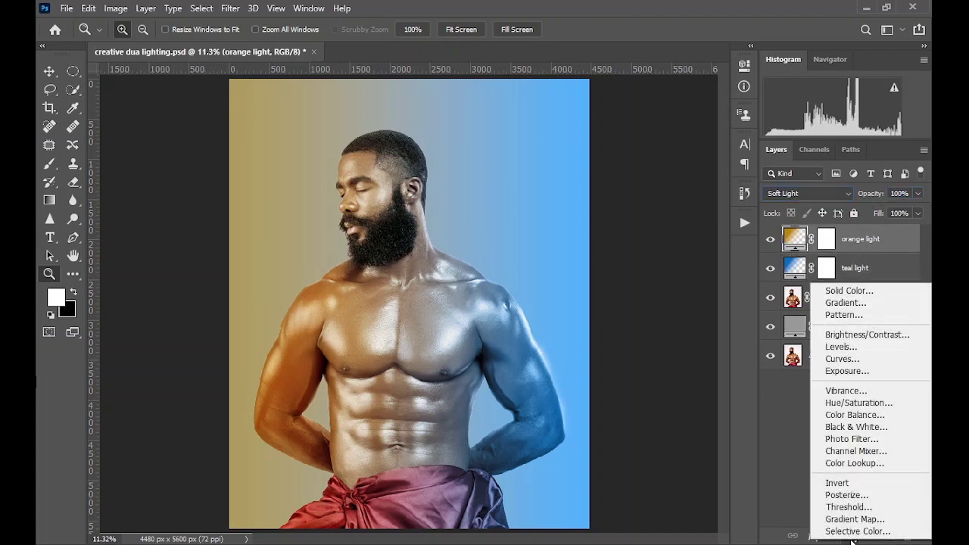
Add a Solid Color fill layer in orange #c97316
left_click(849, 292)
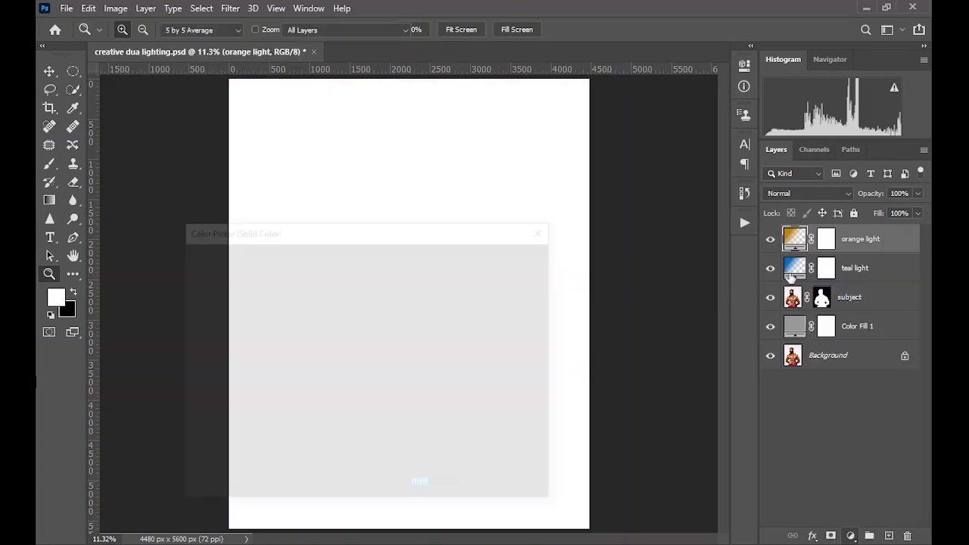
left_click_drag(369, 442, 374, 427)
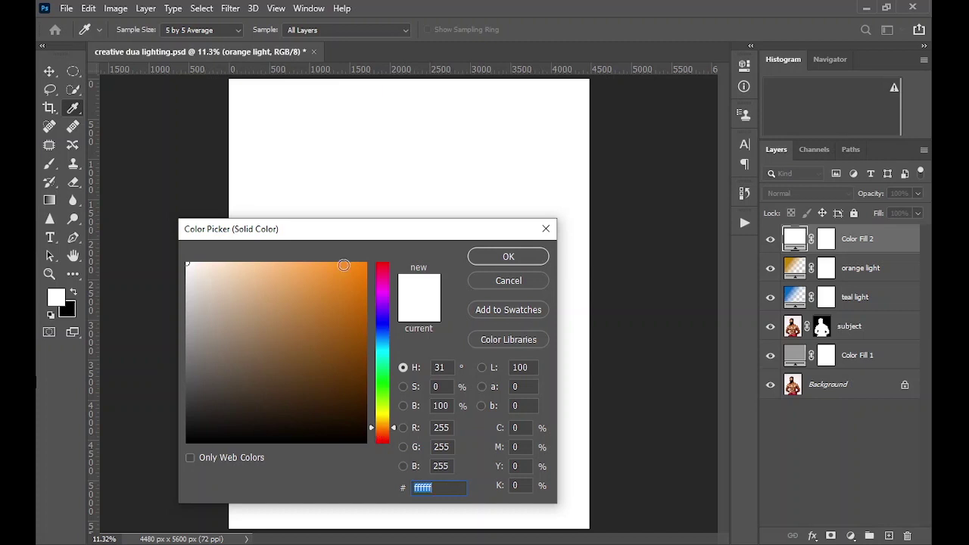
left_click(347, 301)
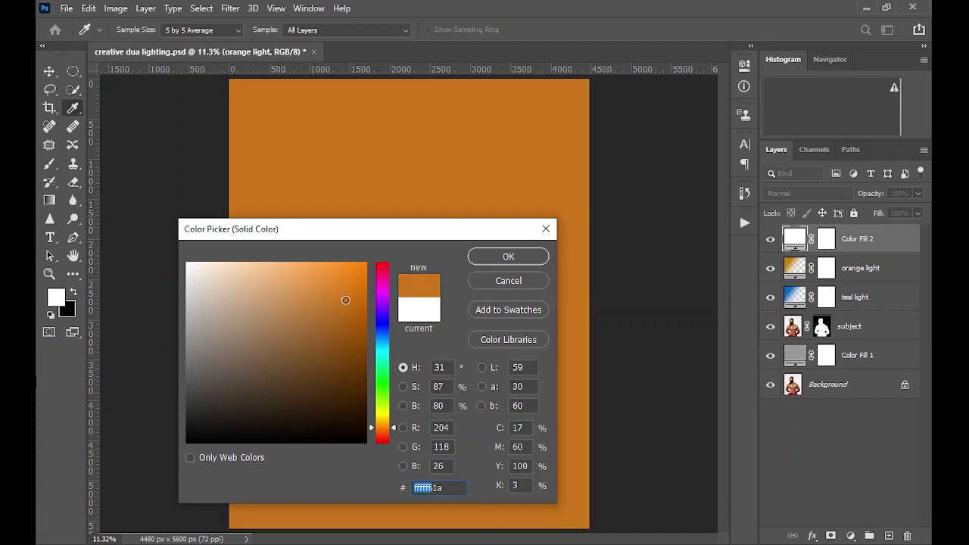
left_click(481, 260)
Set Color Fill 2 to Soft Light blend mode at 43% opacity
left_click(788, 194)
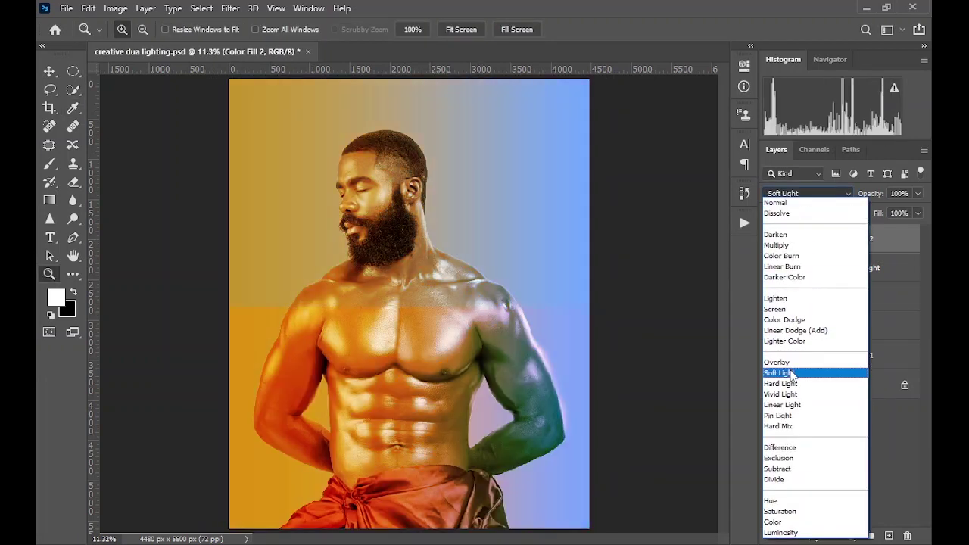
left_click(788, 370)
left_click_drag(877, 195, 838, 213)
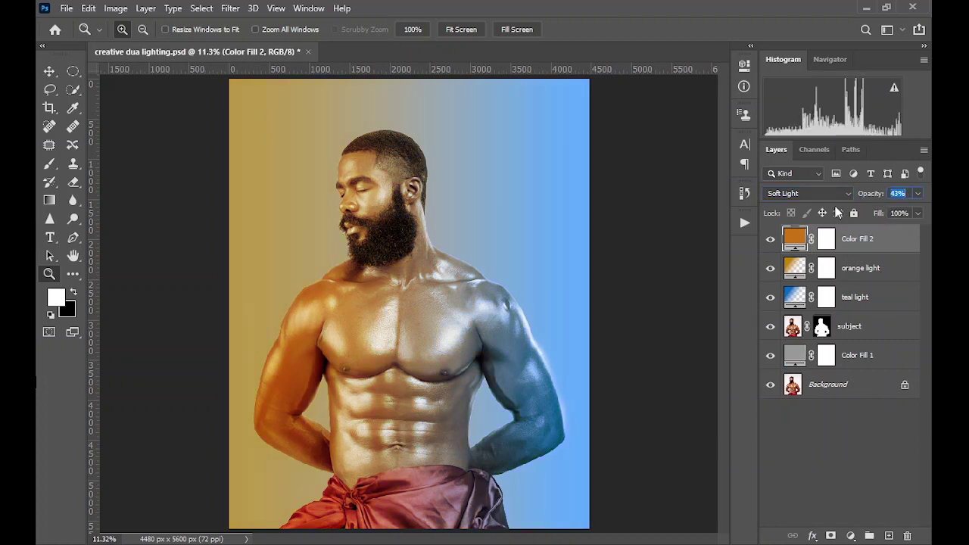
left_click(789, 239)
In Color Fill 2's Blending Options, split the Underlying Layer white slider to 109/186
left_click(770, 240)
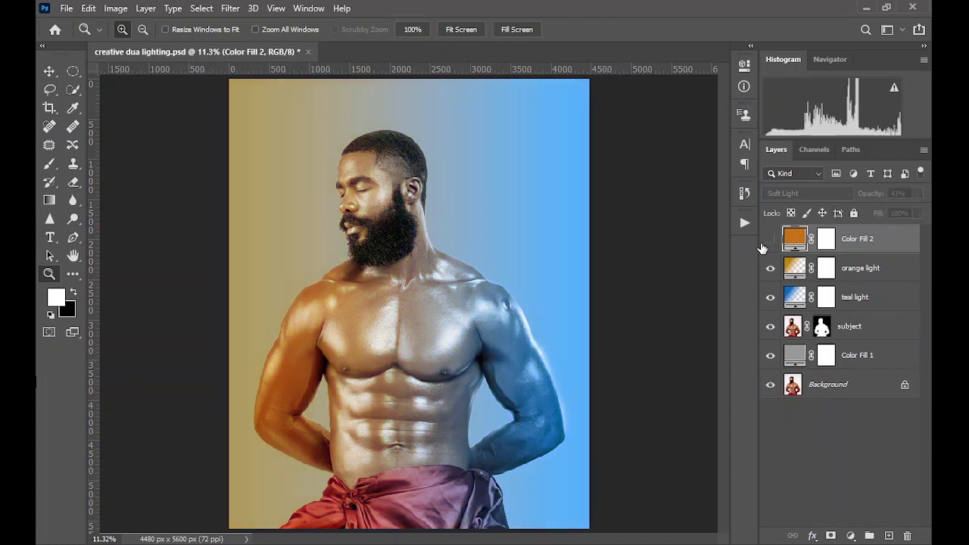
left_click(770, 239)
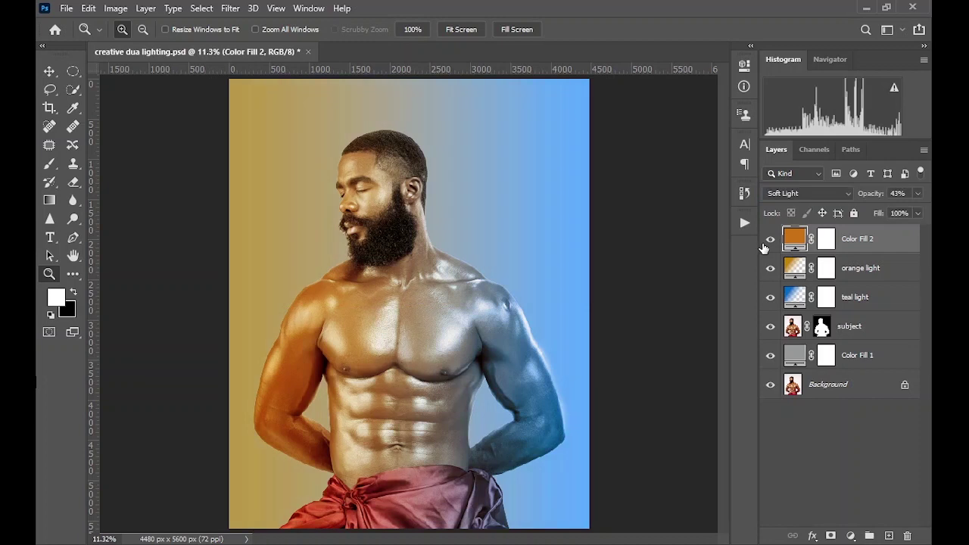
right_click(888, 246)
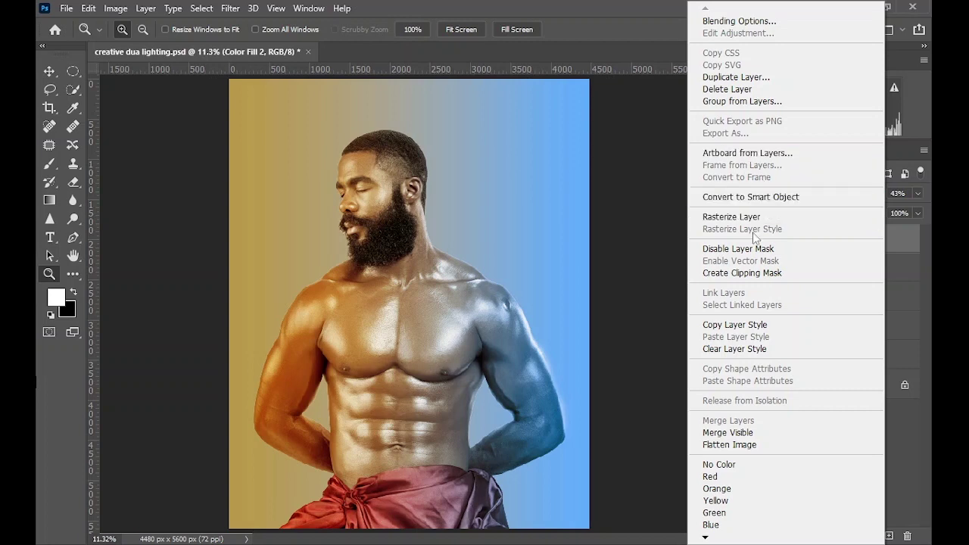
left_click(715, 21)
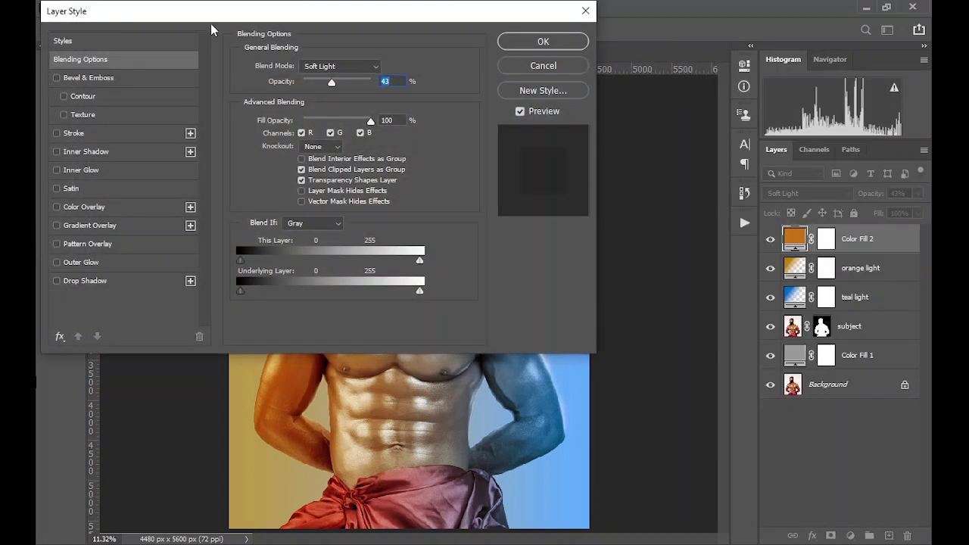
left_click_drag(214, 15, 630, 57)
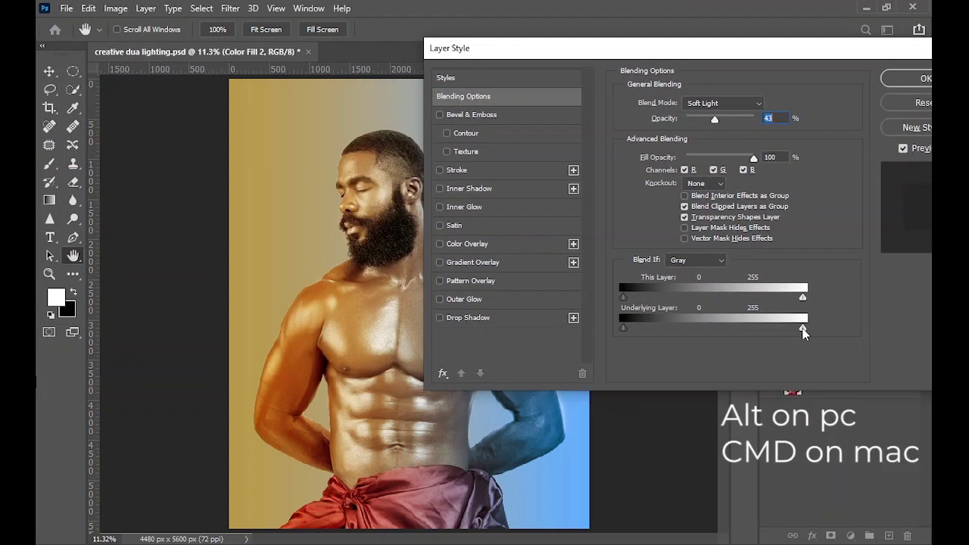
left_click_drag(801, 329, 714, 331)
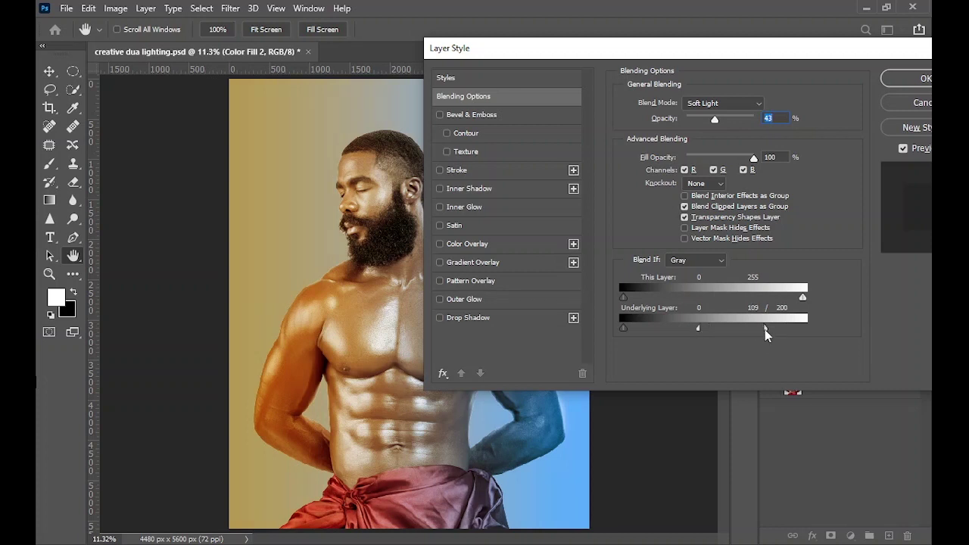
left_click_drag(755, 49, 553, 64)
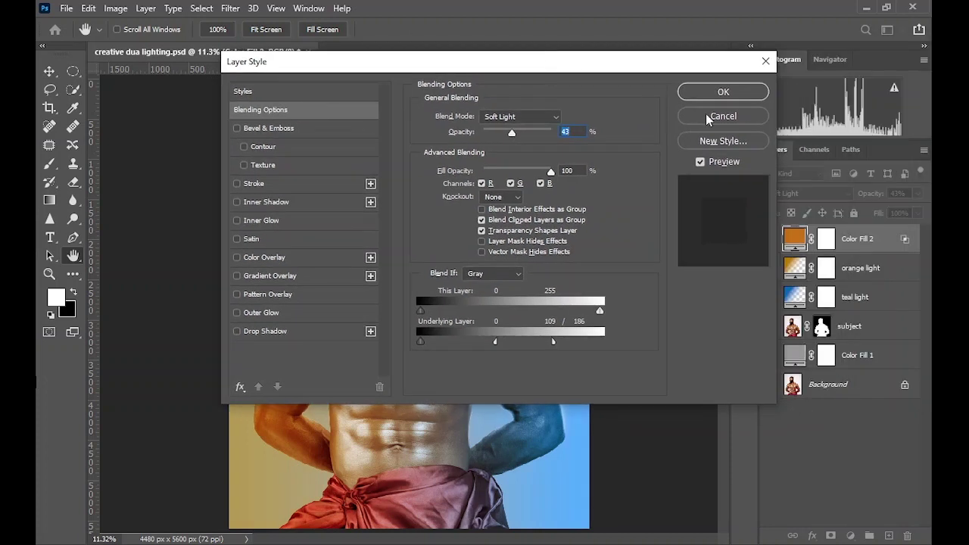
left_click(714, 94)
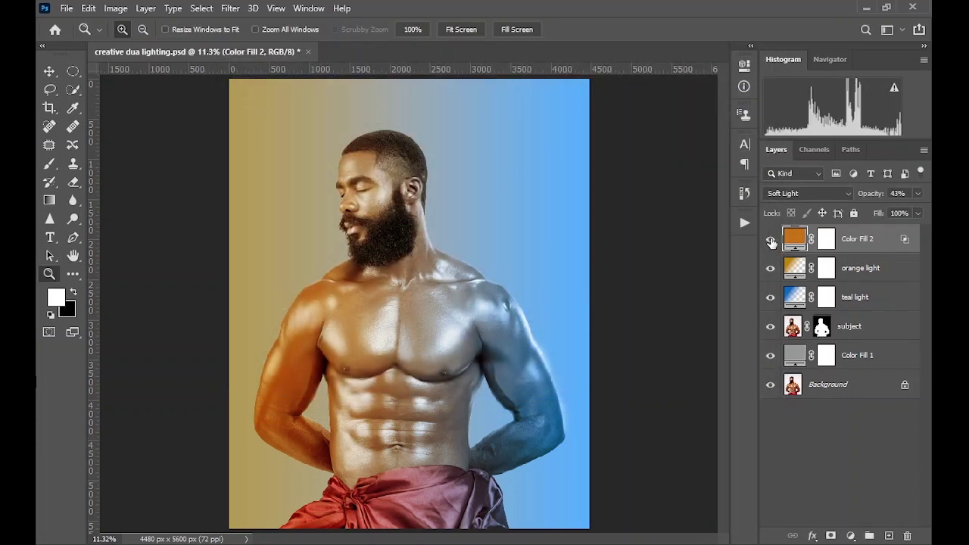
Compare the orange fill on and off, then raise its opacity to 50%
left_click(771, 240)
left_click(771, 240)
left_click_drag(871, 195, 875, 198)
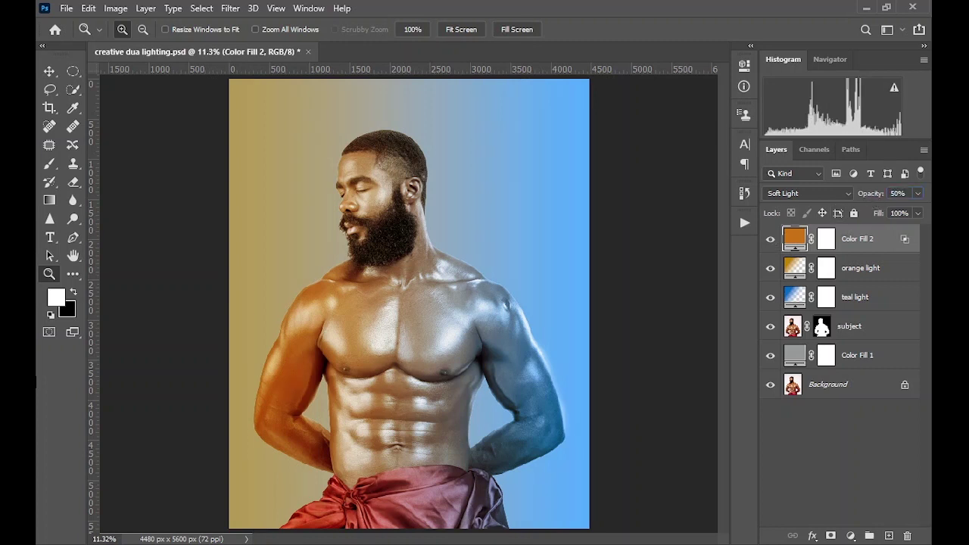
left_click(851, 536)
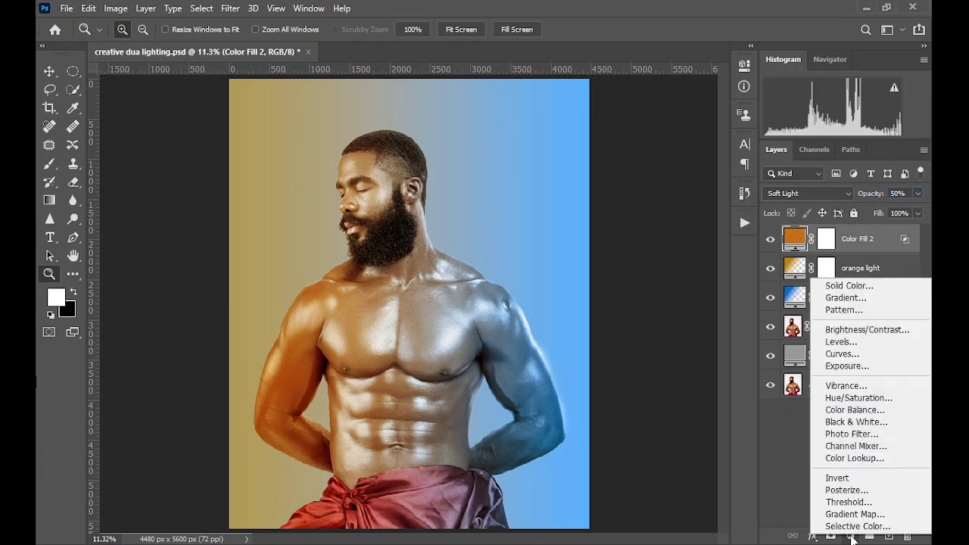
Add a Levels adjustment with input levels 7, 1.00 and 248
left_click(840, 342)
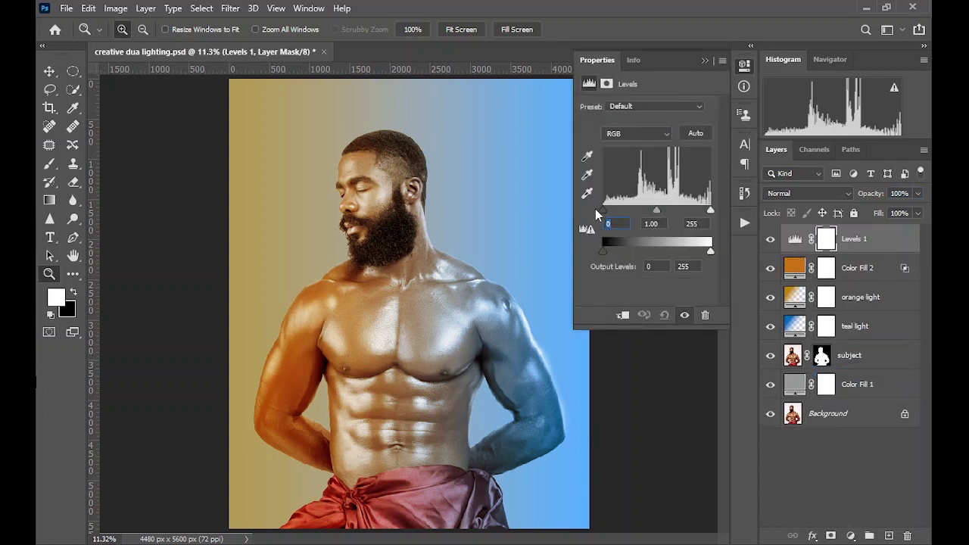
left_click_drag(602, 211, 606, 211)
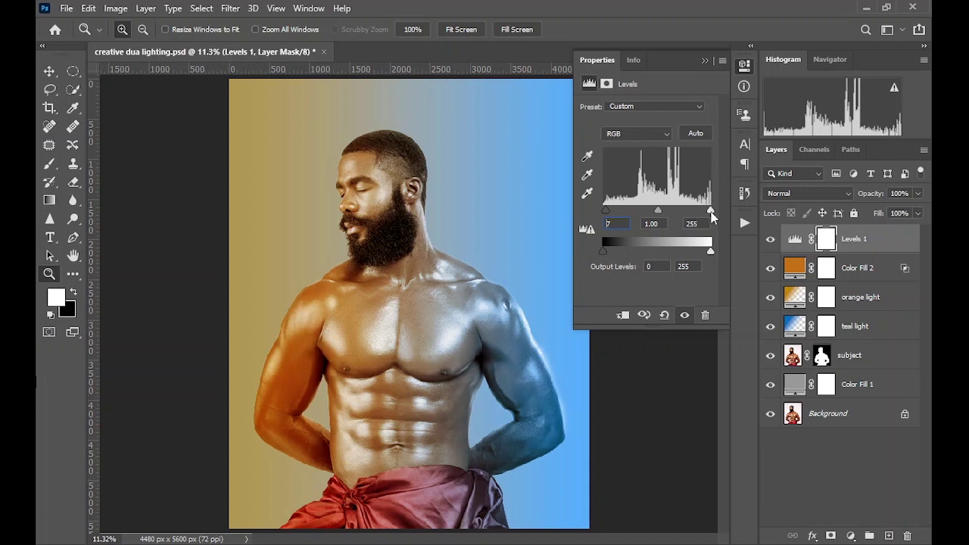
left_click_drag(712, 216, 710, 218)
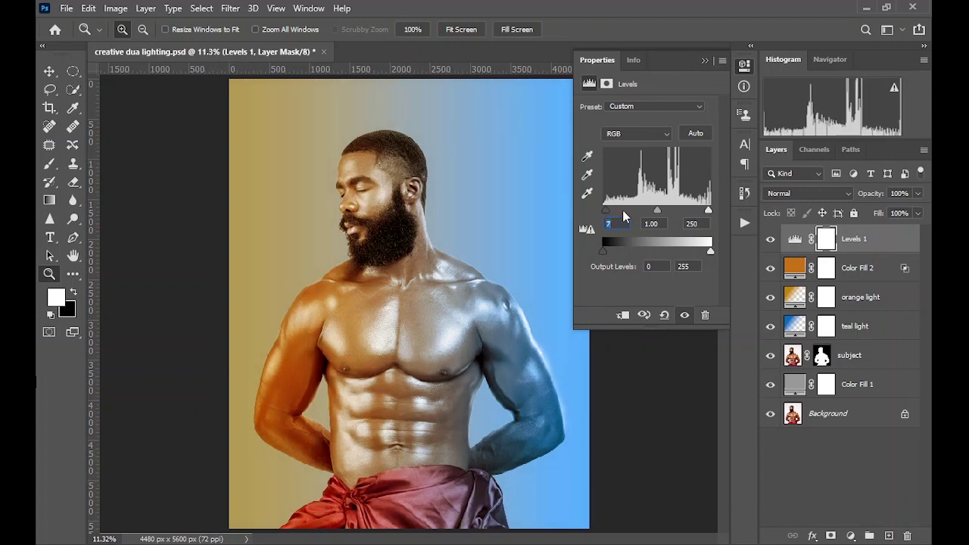
left_click_drag(709, 215, 708, 215)
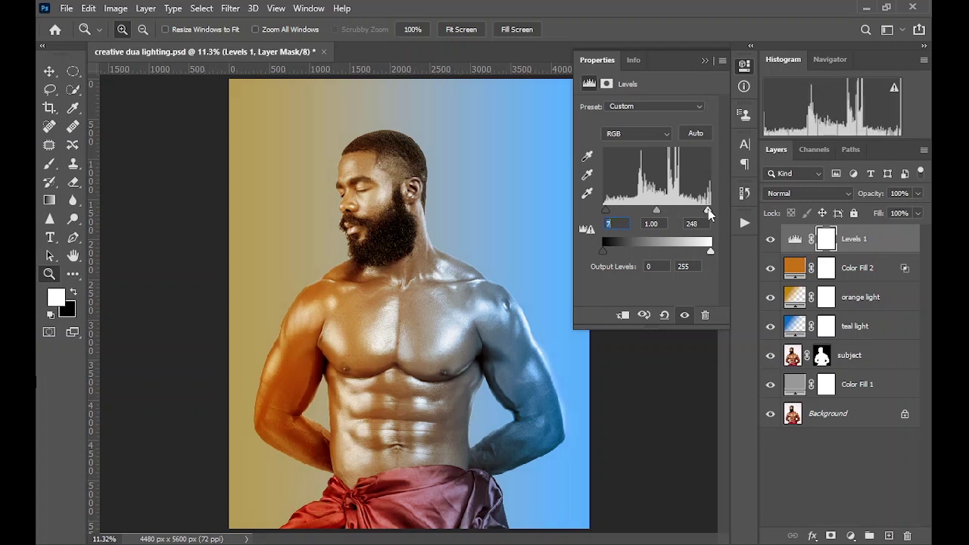
left_click(705, 60)
left_click(771, 242)
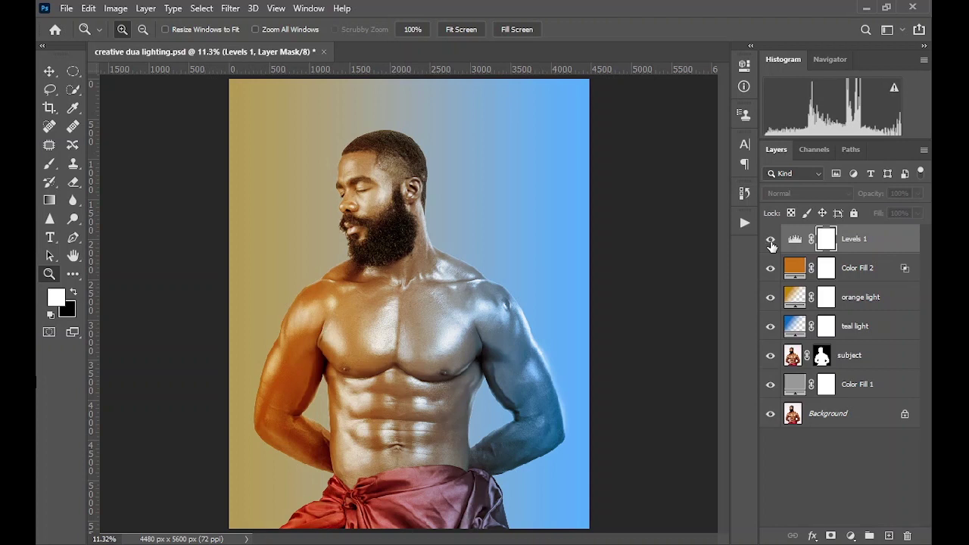
left_click(771, 243)
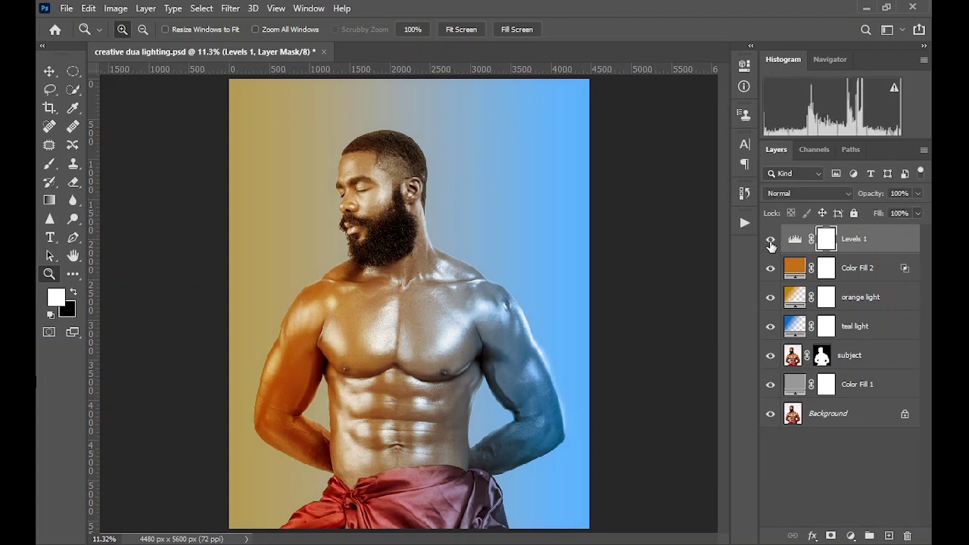
left_click(771, 415, "alt")
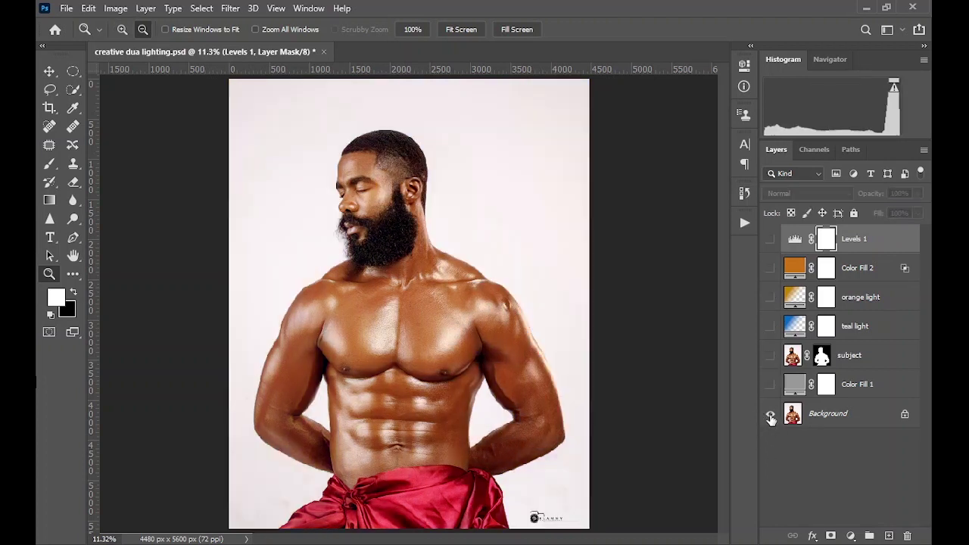
left_click(771, 417, "alt")
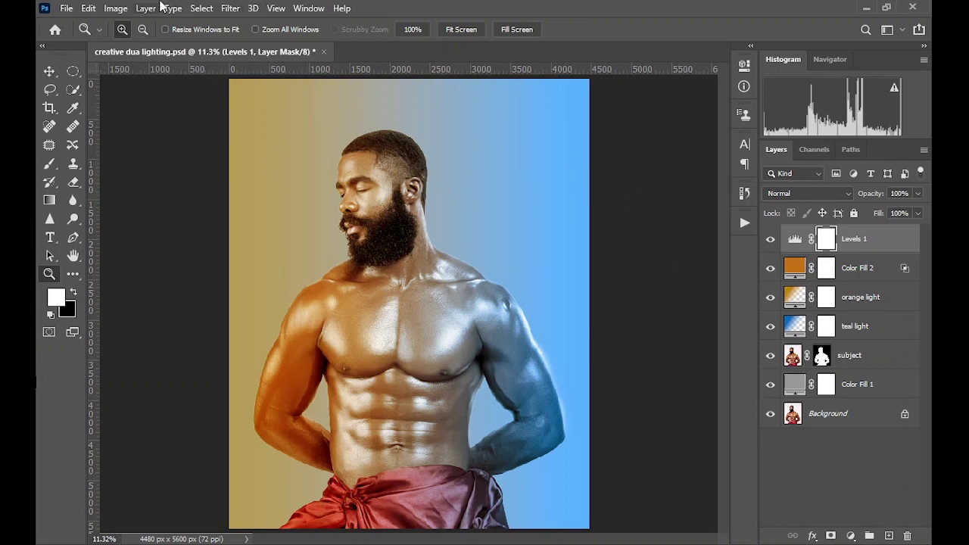
Create a new layer in Overlay mode filled with 50% gray
left_click(155, 8)
mouse_move(184, 28)
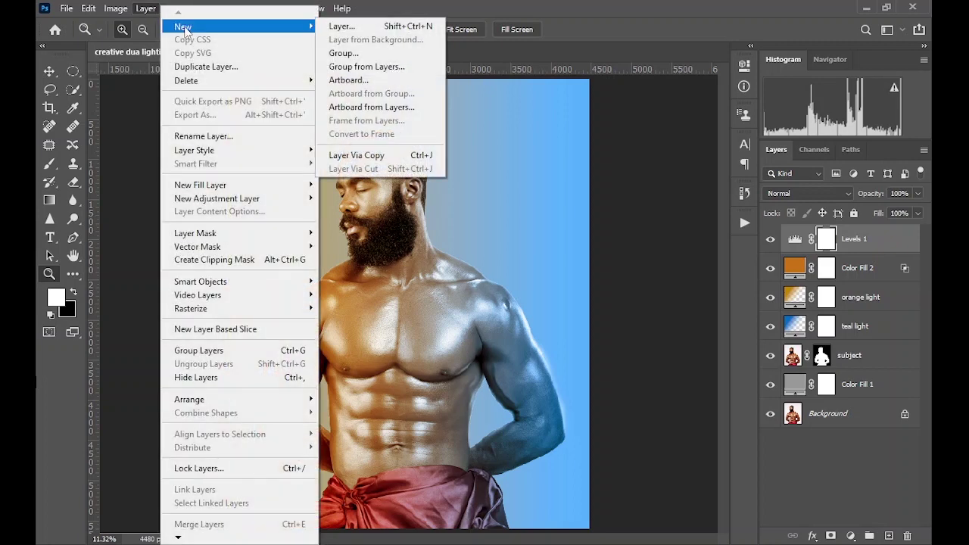
left_click(420, 28)
left_click(279, 210)
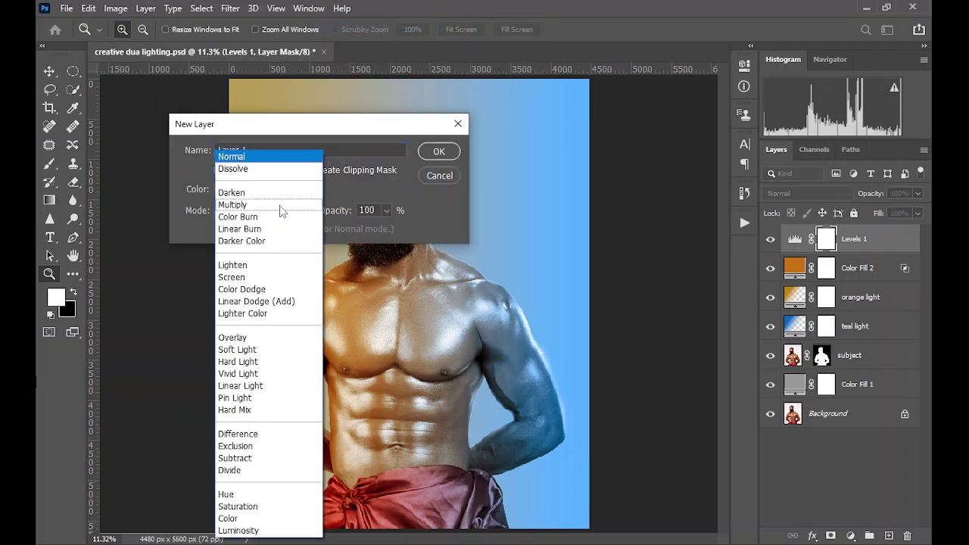
left_click(252, 338)
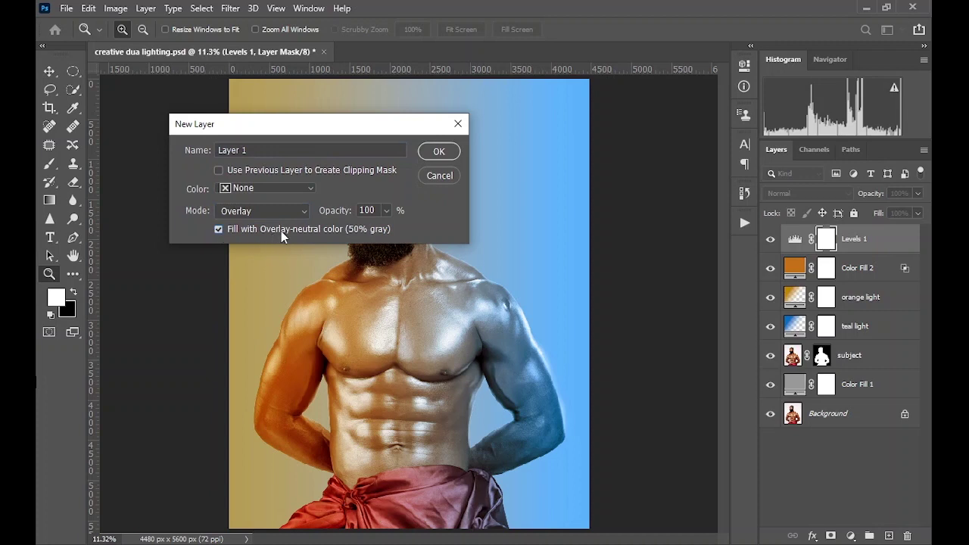
left_click(439, 151)
Add 7% monochromatic noise to the gray Overlay layer
left_click(231, 9)
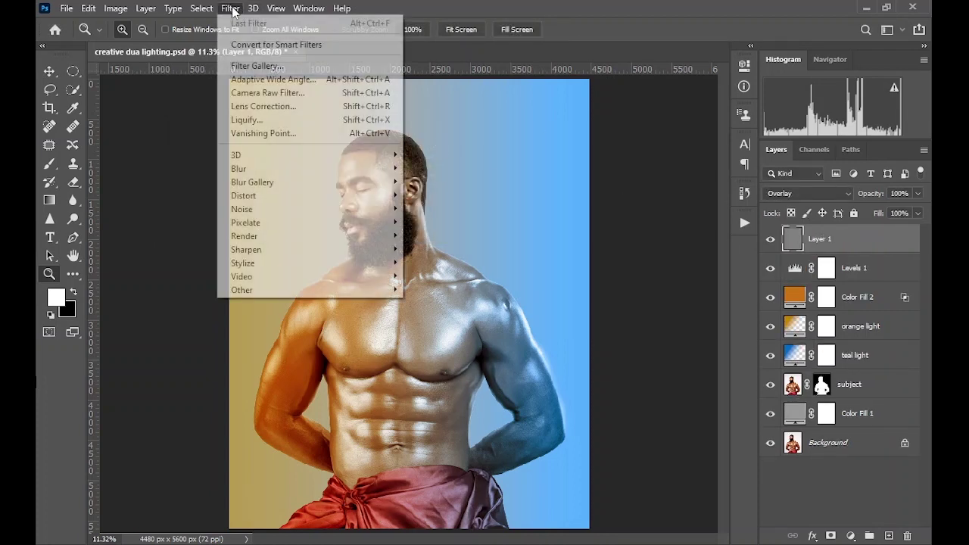
mouse_move(303, 208)
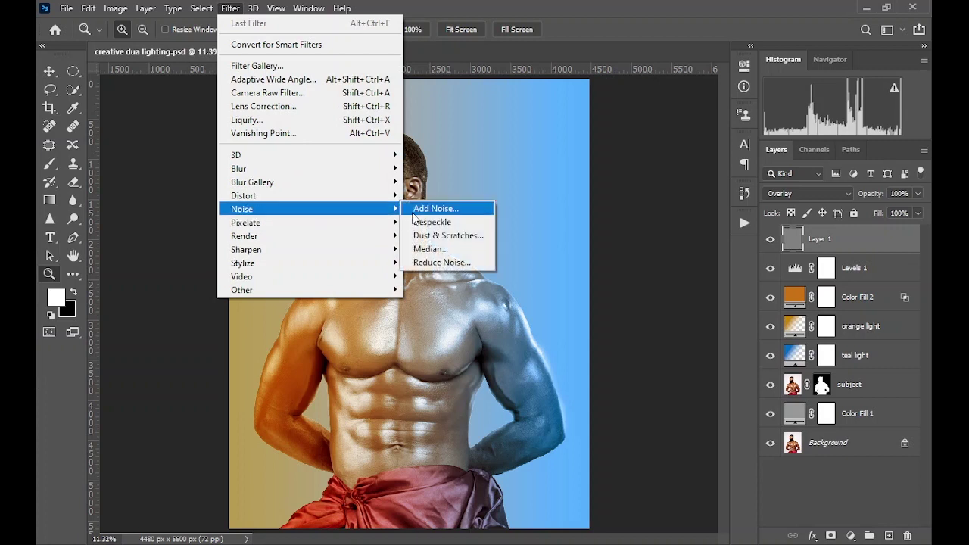
left_click(414, 214)
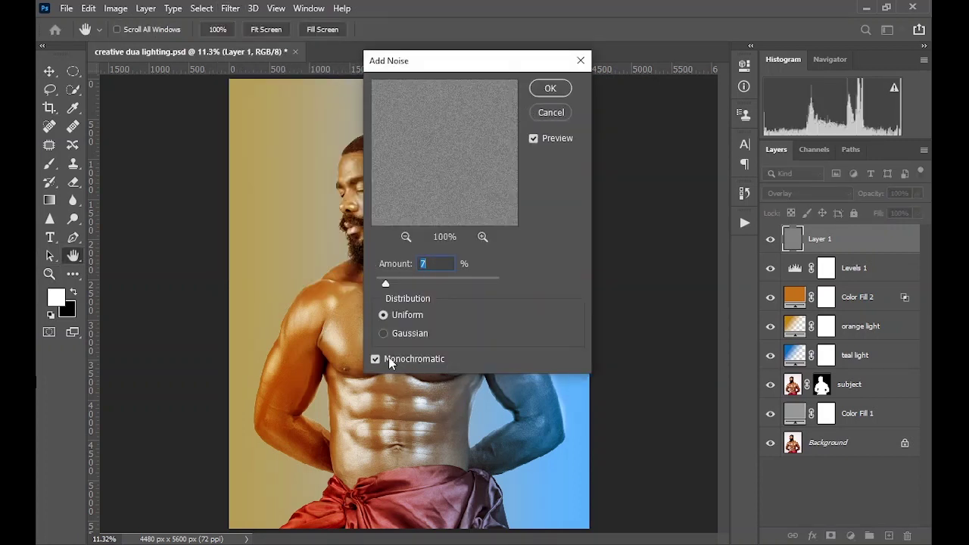
left_click(545, 90)
key("z")
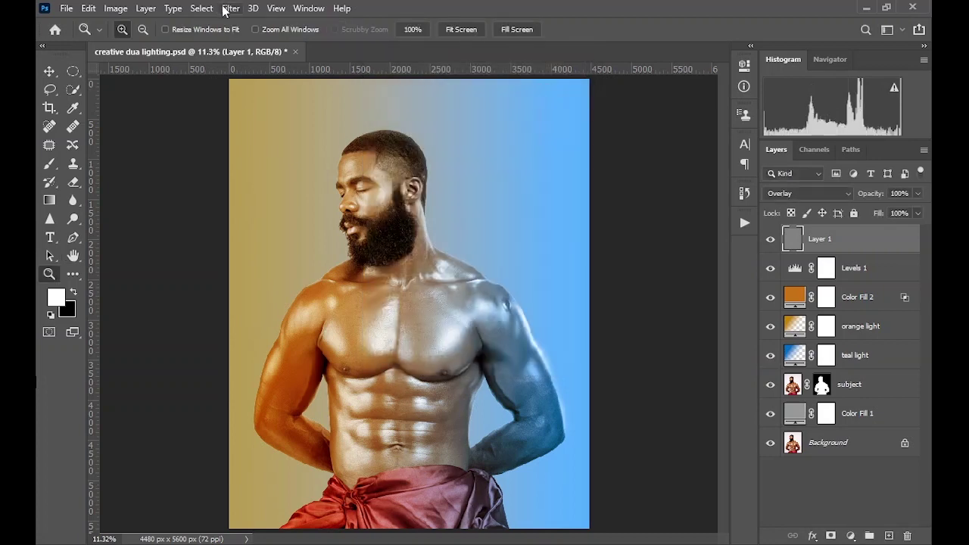
Soften the grain with a 0.3-pixel Gaussian Blur
left_click(228, 8)
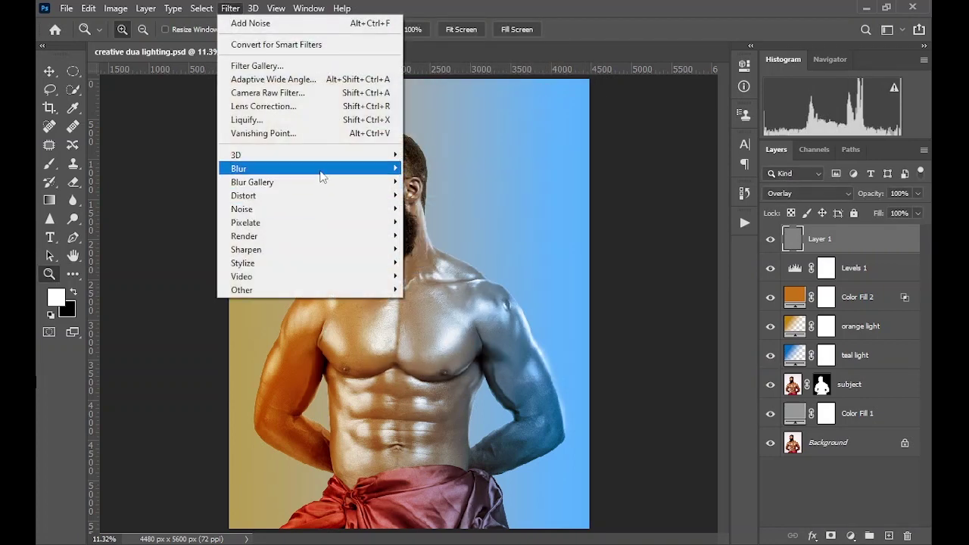
mouse_move(321, 176)
left_click(439, 220)
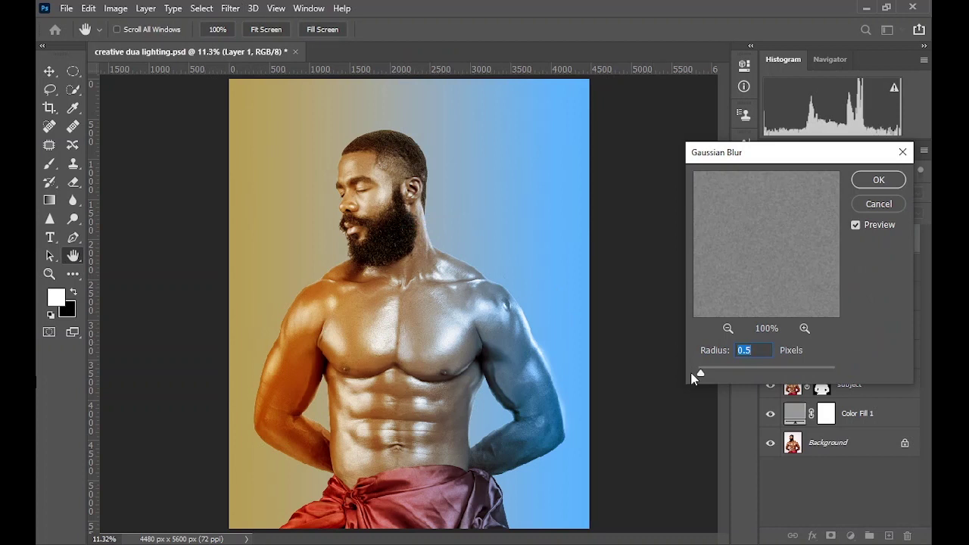
left_click_drag(701, 373, 699, 373)
left_click(878, 180)
key("z")
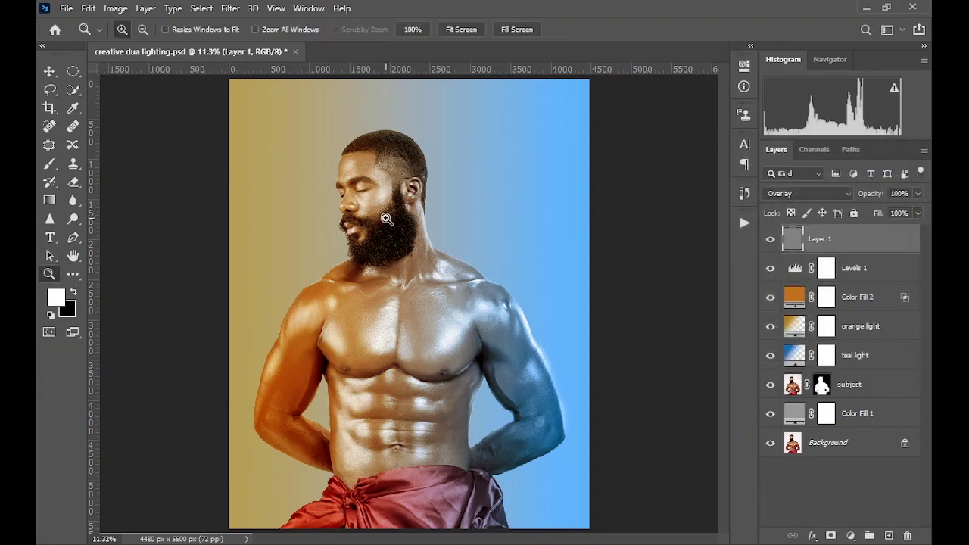
Zoom into the man's face, then fit the whole image on screen
left_click_drag(283, 116, 506, 347)
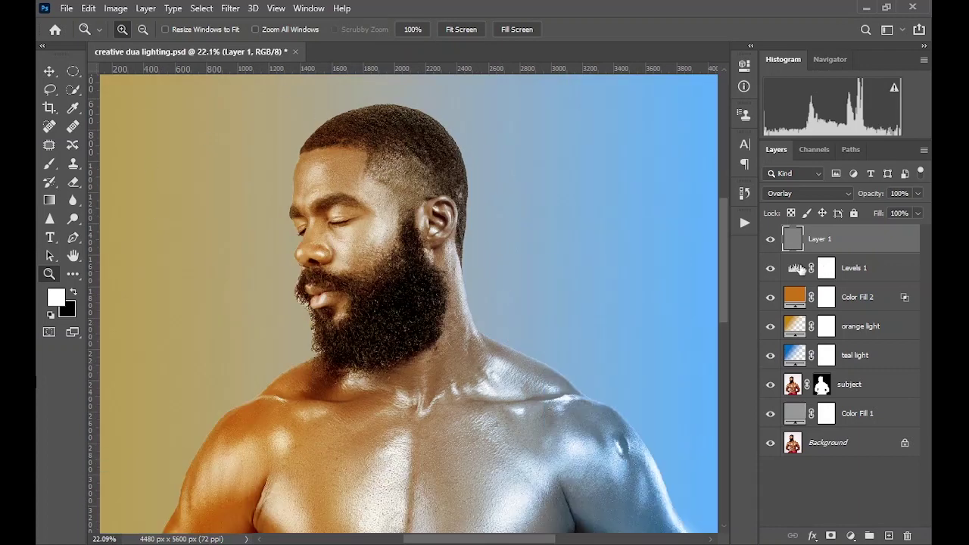
left_click(276, 9)
left_click(334, 139)
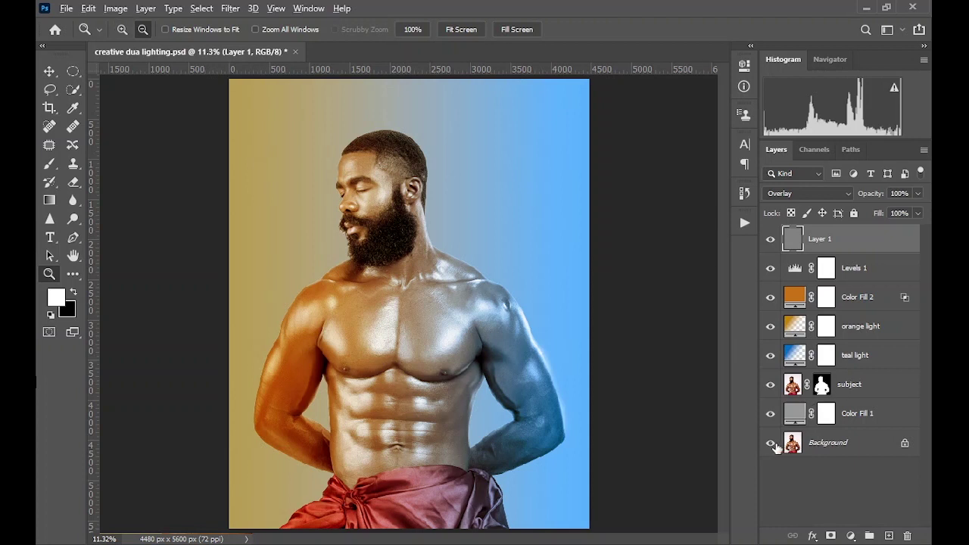
Compare with the original Background photo, then zoom in on the head and beard
left_click(771, 443, "alt")
left_click(770, 445, "alt")
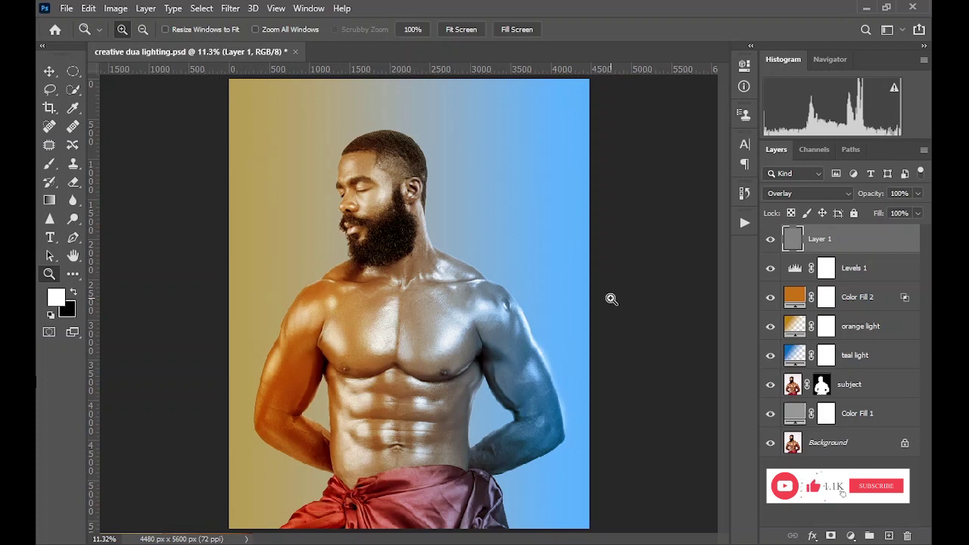
left_click_drag(293, 136, 430, 271)
left_click(410, 356)
Solo the subject layer, preview its mask, and target the mask for editing
left_click(413, 369)
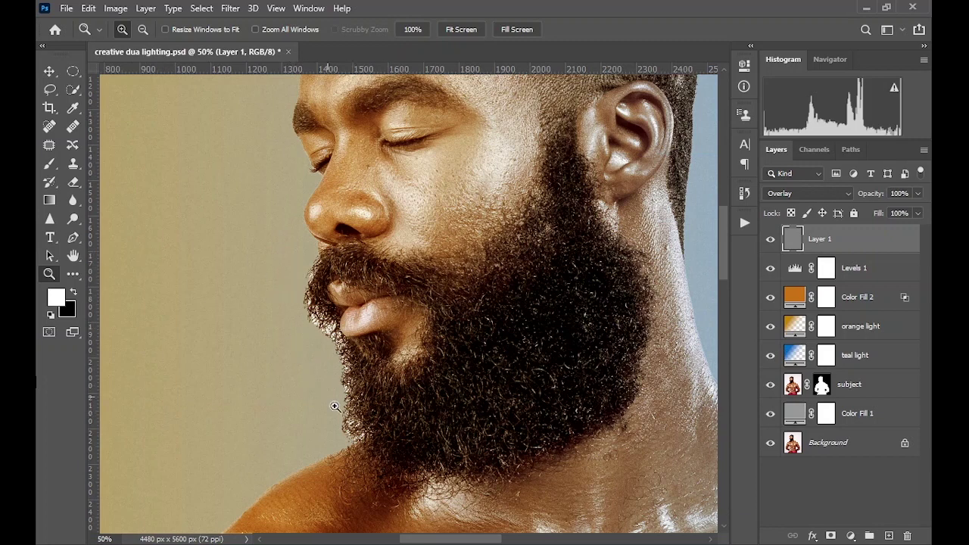
key("alt")
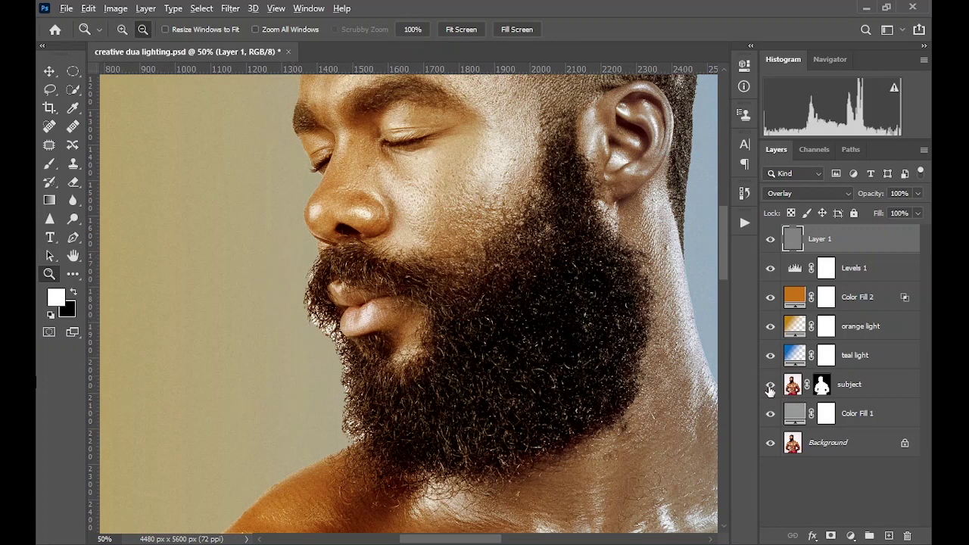
left_click(770, 387, "alt")
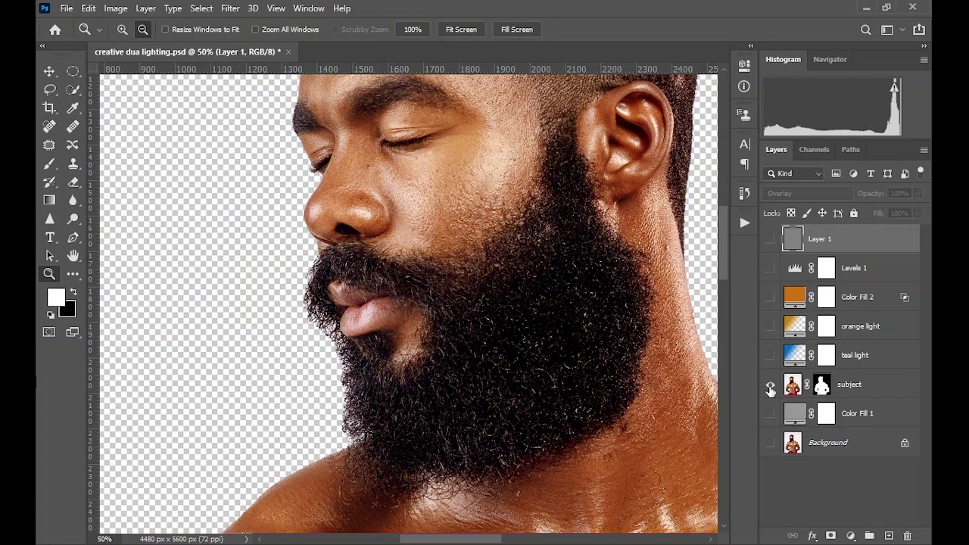
left_click(822, 386, "alt")
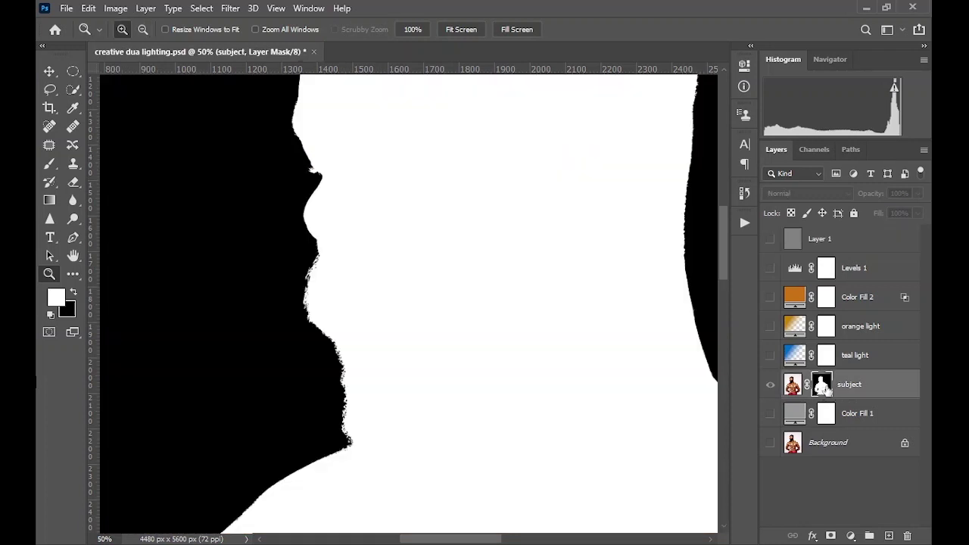
left_click(792, 384)
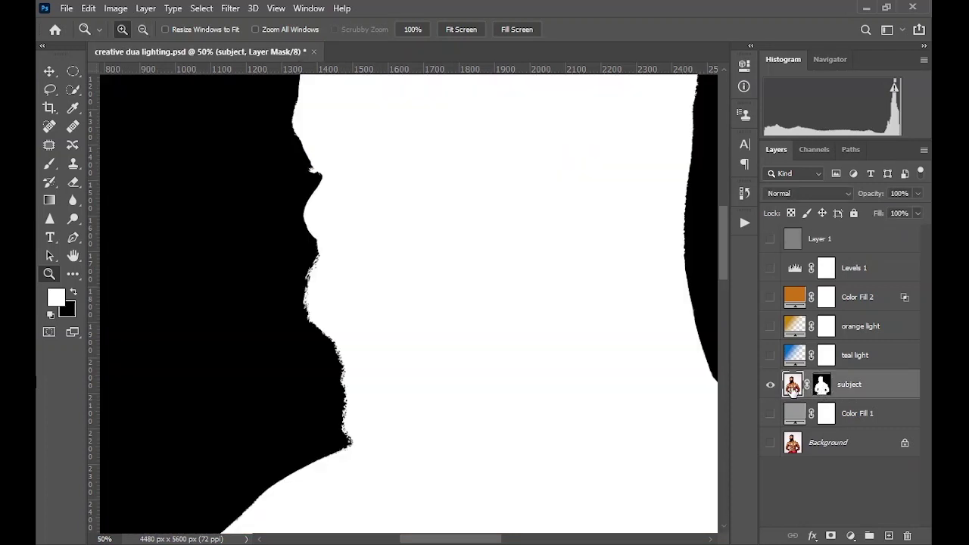
left_click(822, 386)
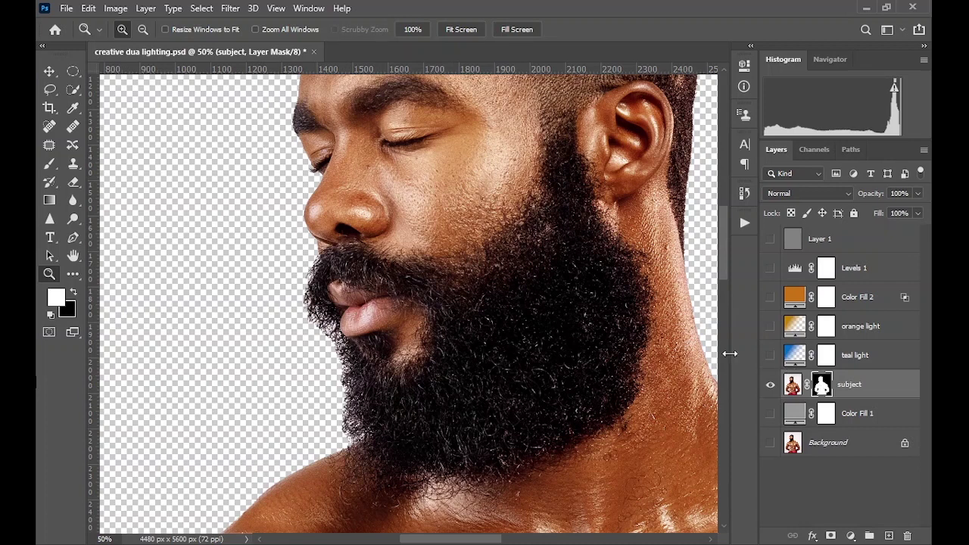
Lasso the beard edge below the lips, select the hair with Color Range, then deselect
left_click(49, 90)
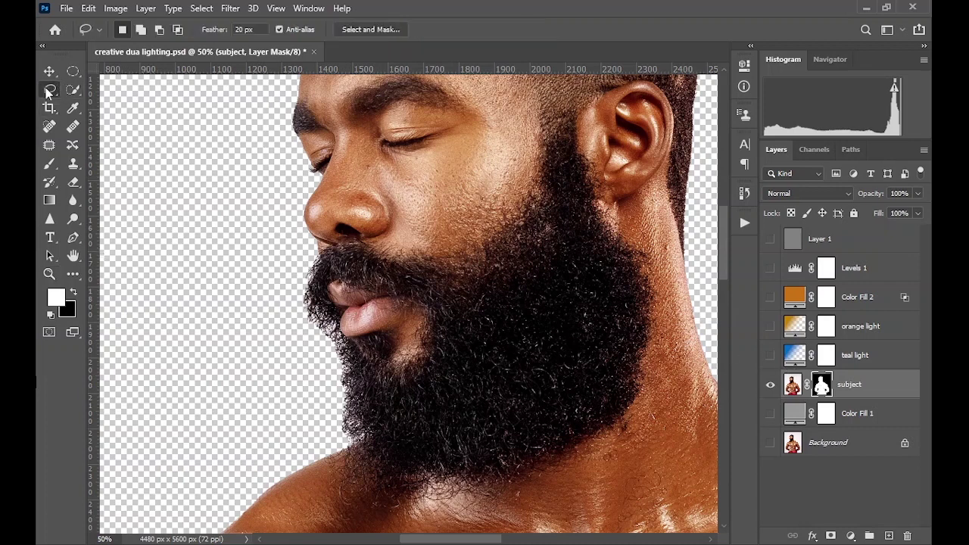
mouse_move(321, 281)
left_mouse_down()
mouse_move(360, 356)
mouse_move(373, 401)
mouse_move(369, 431)
mouse_move(348, 445)
mouse_move(311, 431)
mouse_move(272, 302)
mouse_move(301, 279)
left_mouse_up()
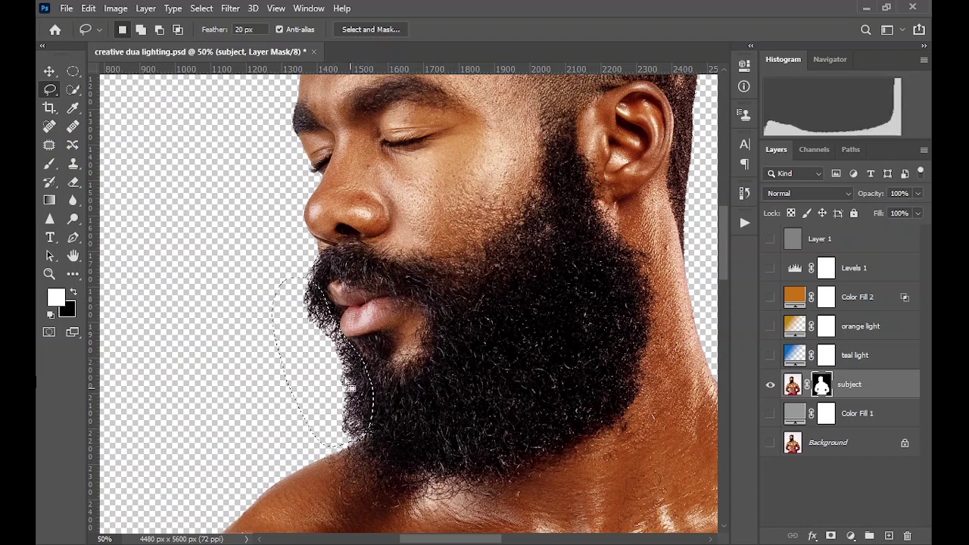
left_click(202, 9)
left_click(253, 146)
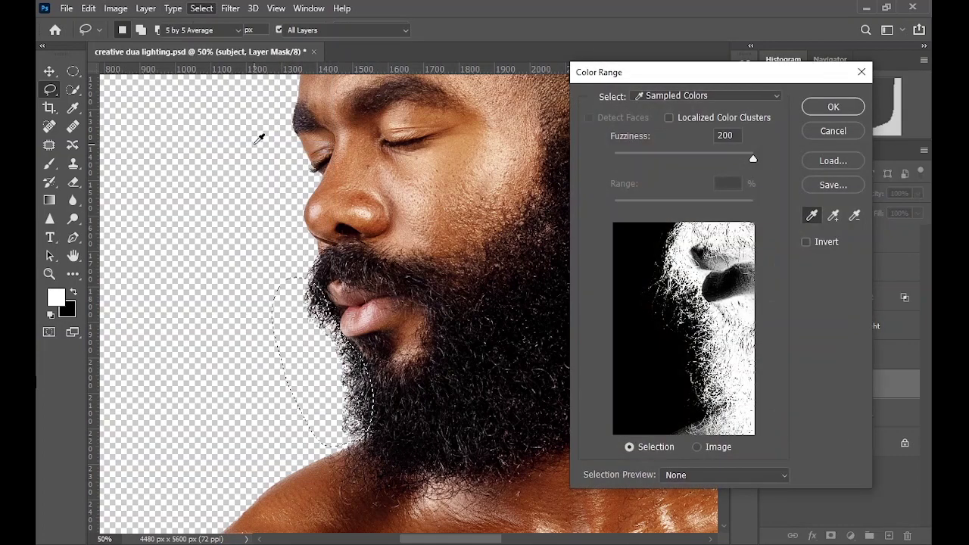
left_click(401, 271)
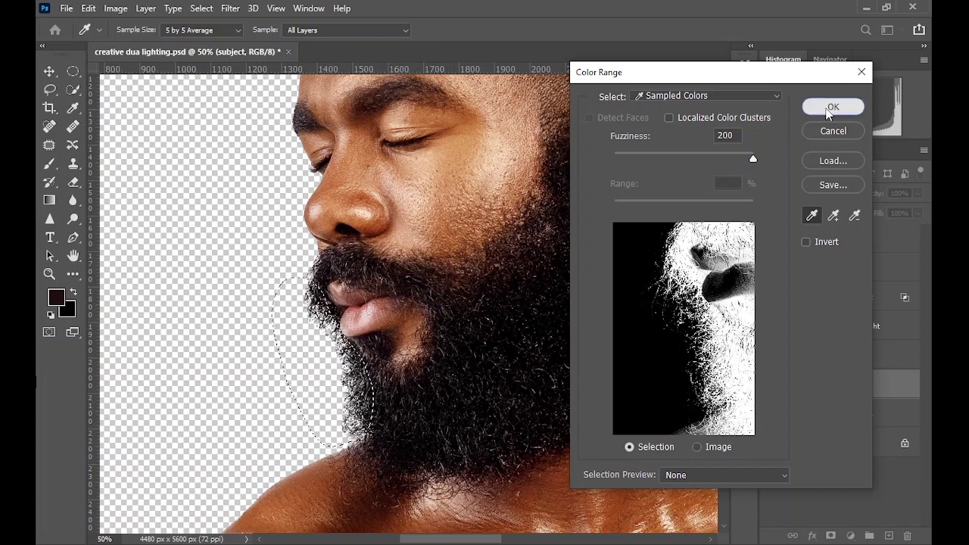
left_click(833, 107)
left_click(201, 8)
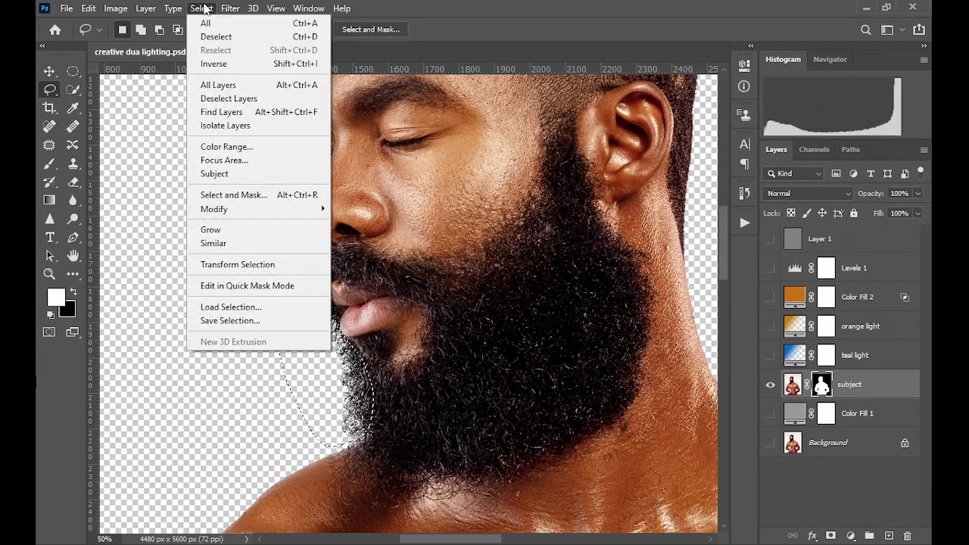
left_click(216, 35)
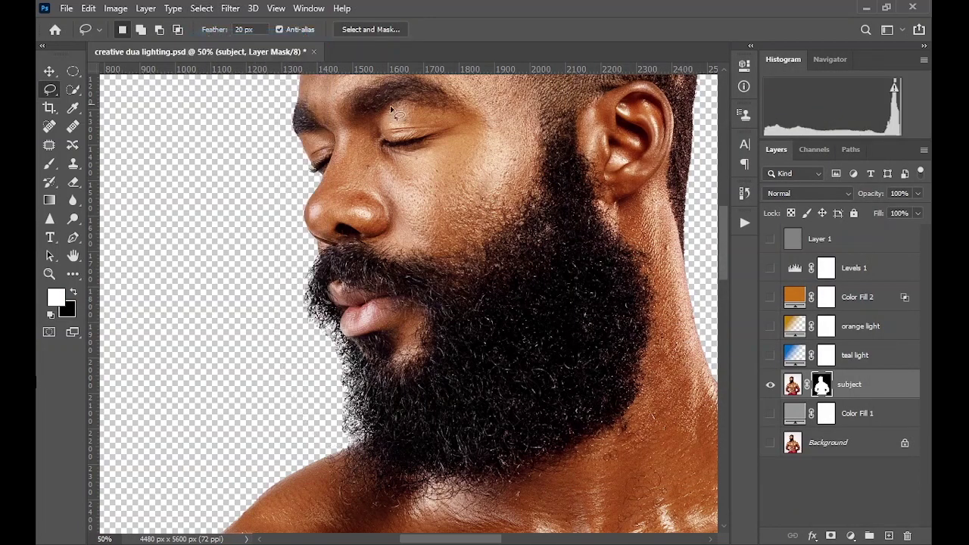
Show all layers again, check the lips and beard up close, then fit on screen
left_click(770, 386, "alt")
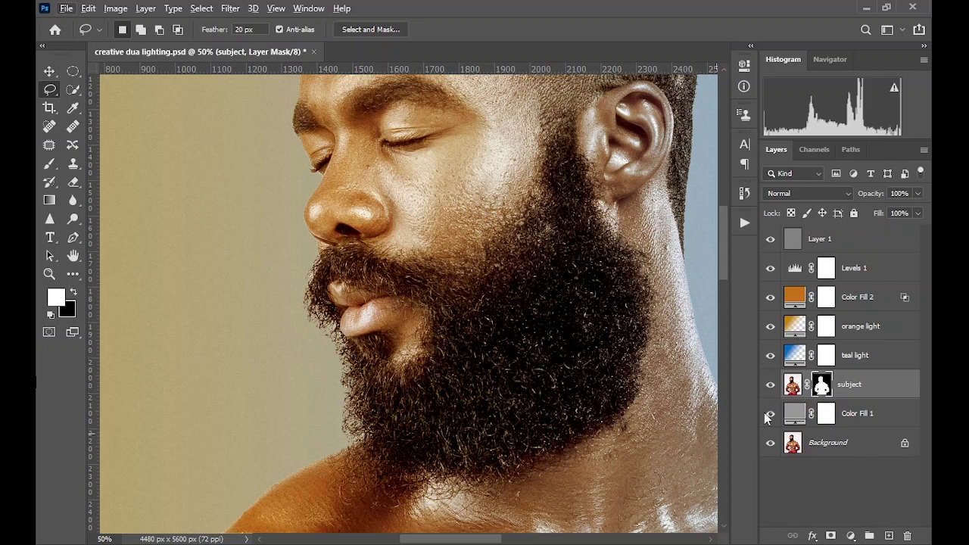
left_click(49, 275)
left_click_drag(241, 250, 421, 459)
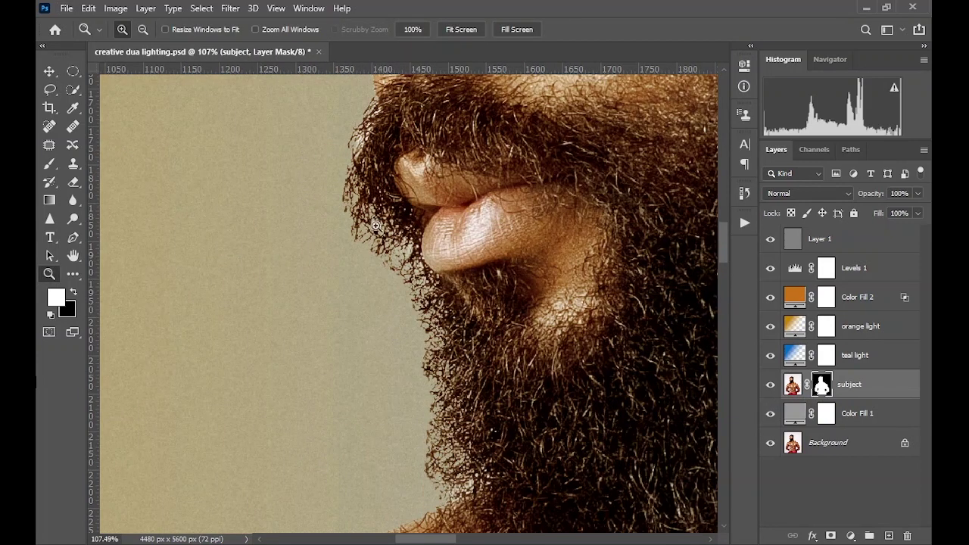
left_click(276, 8)
left_click(325, 136)
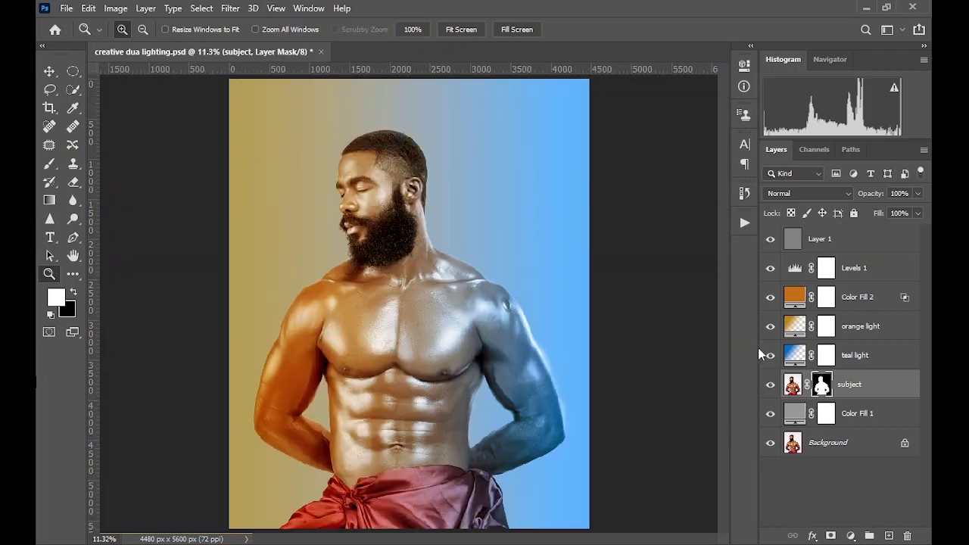